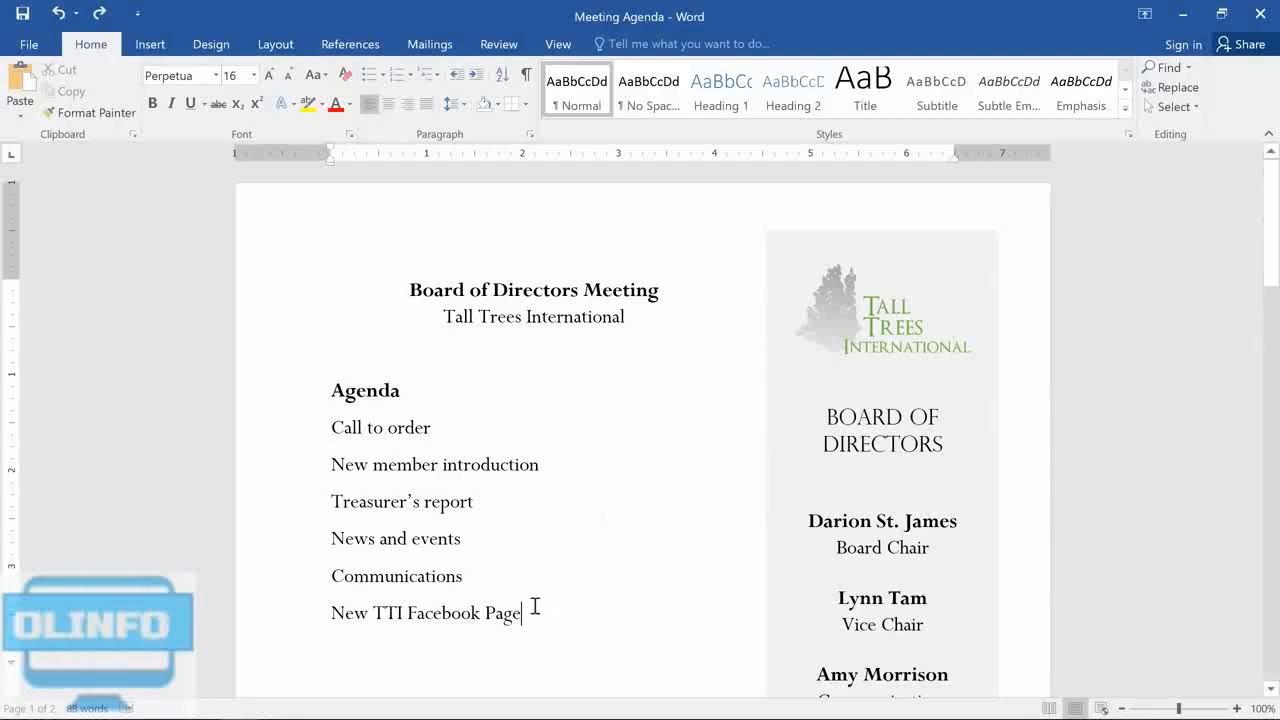
Step: Format the six agenda items from "Call to order" to "New TTI Facebook Page" as a bulleted list with four-diamond bullets
{"action": "left_click_drag", "start_coordinate": [531, 606], "coordinate": [323, 437]}
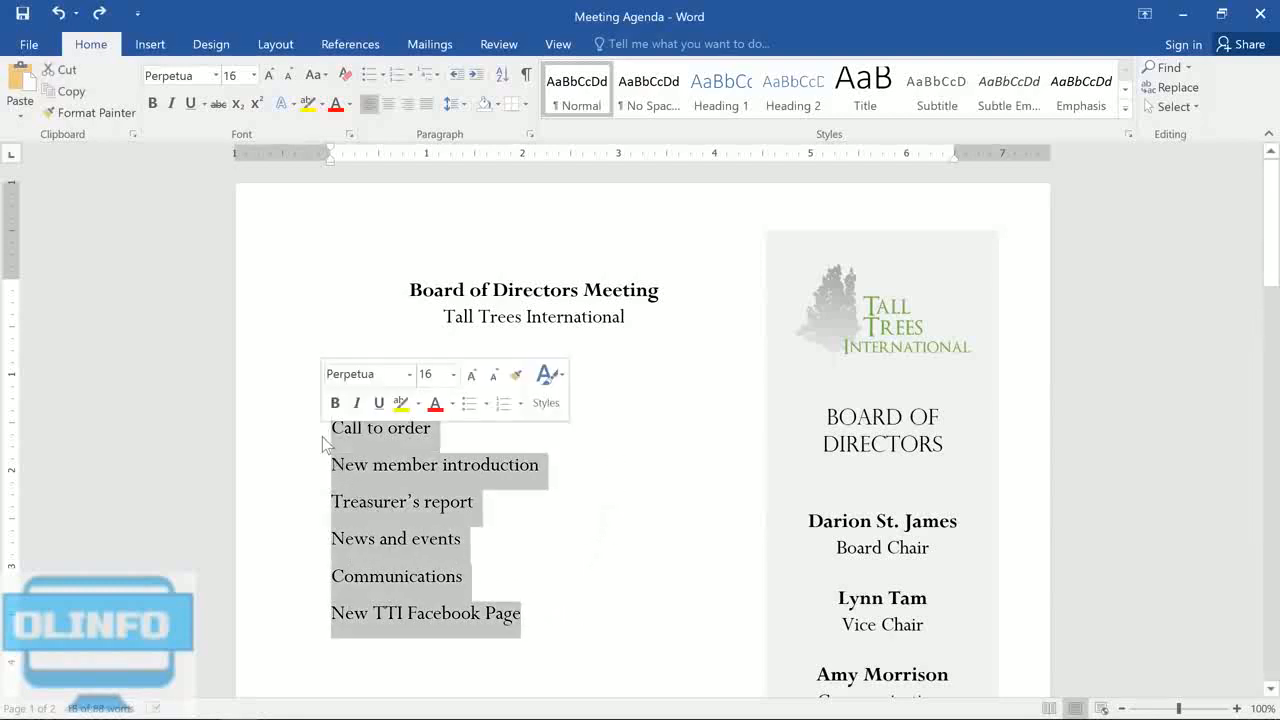
{"action": "left_click", "coordinate": [371, 75]}
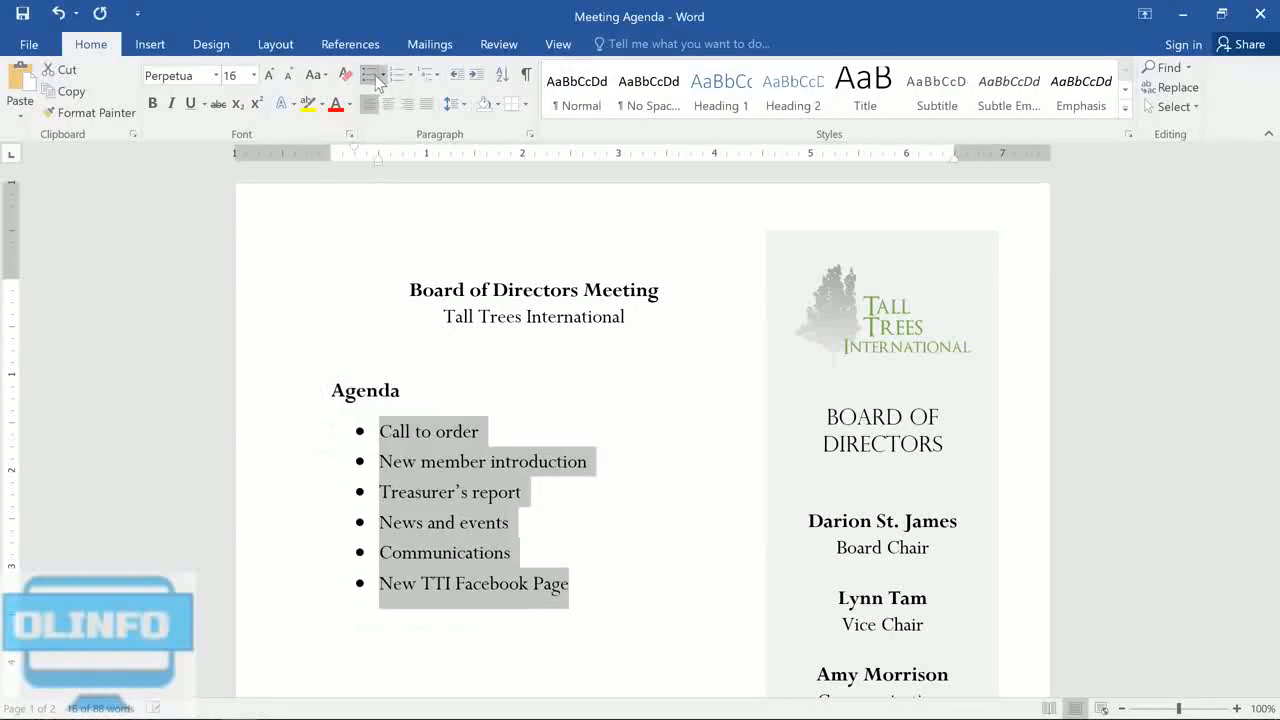
{"action": "left_click", "coordinate": [374, 75]}
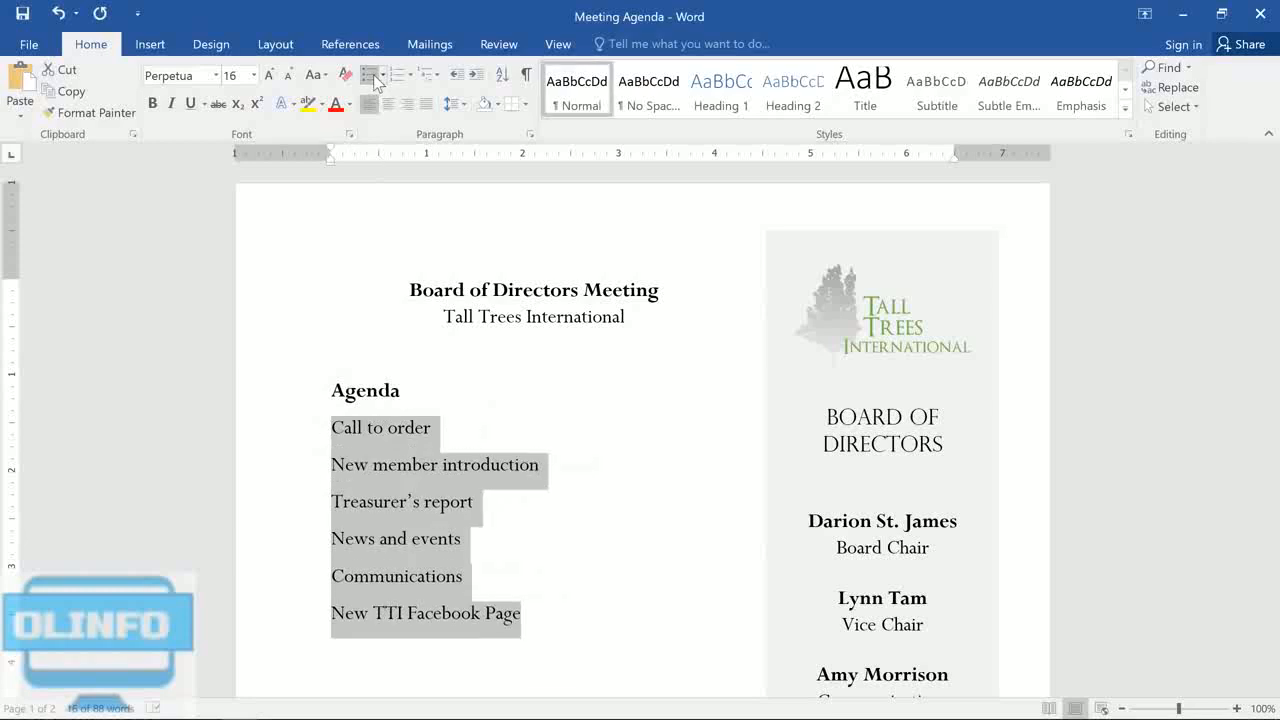
{"action": "left_click", "coordinate": [384, 77]}
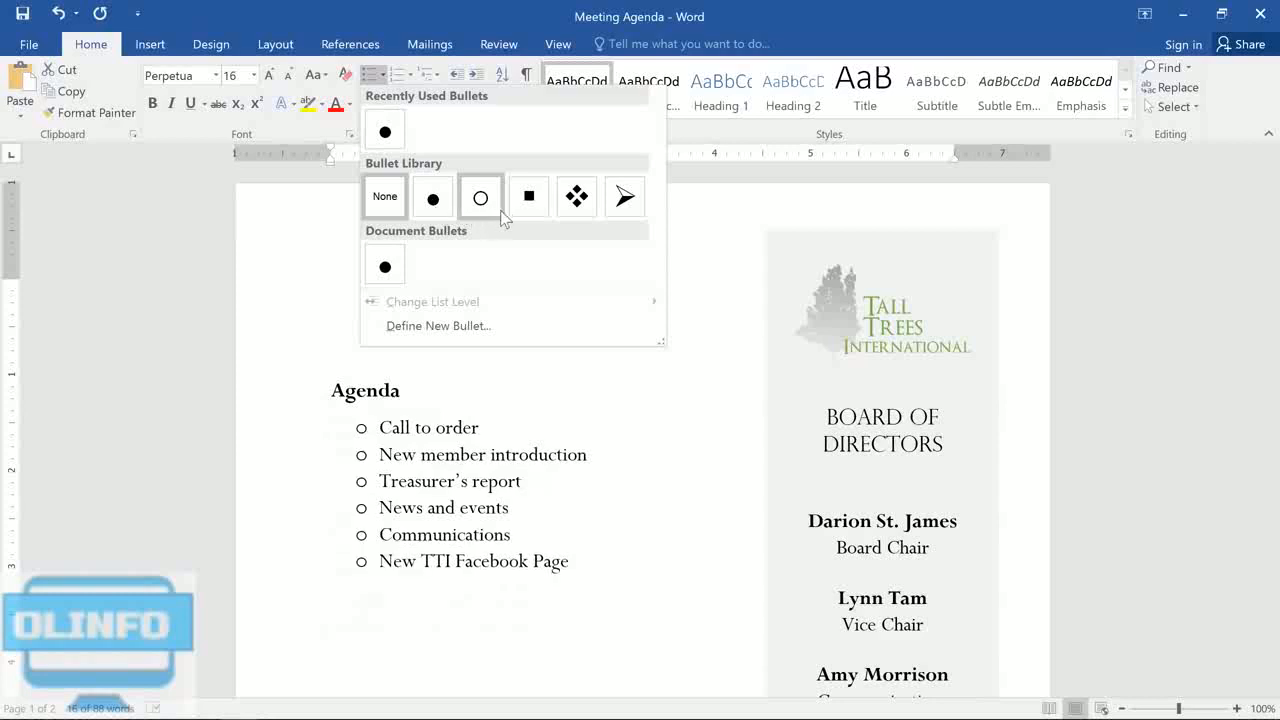
{"action": "left_click", "coordinate": [558, 211]}
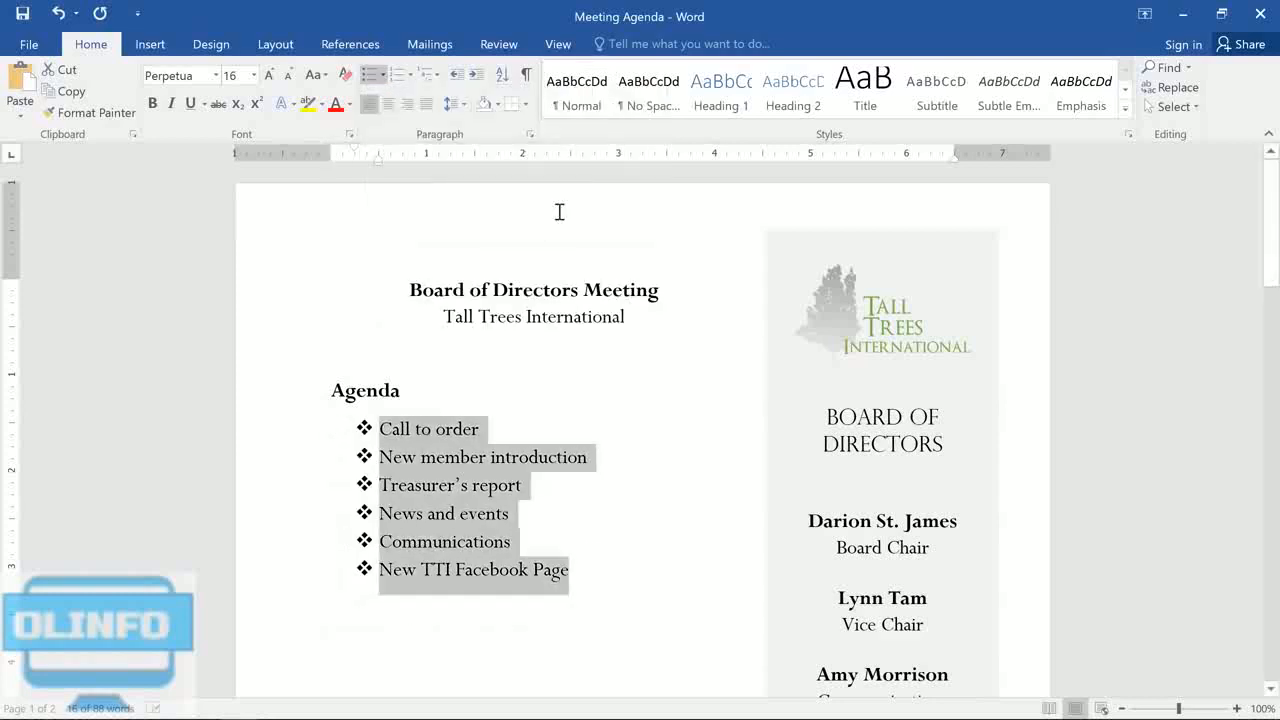
Step: Add the items "Community Service", "Fundraising", "Chair's Report" and "Adjournment" to the end of the bulleted agenda list
{"action": "left_click", "coordinate": [606, 583]}
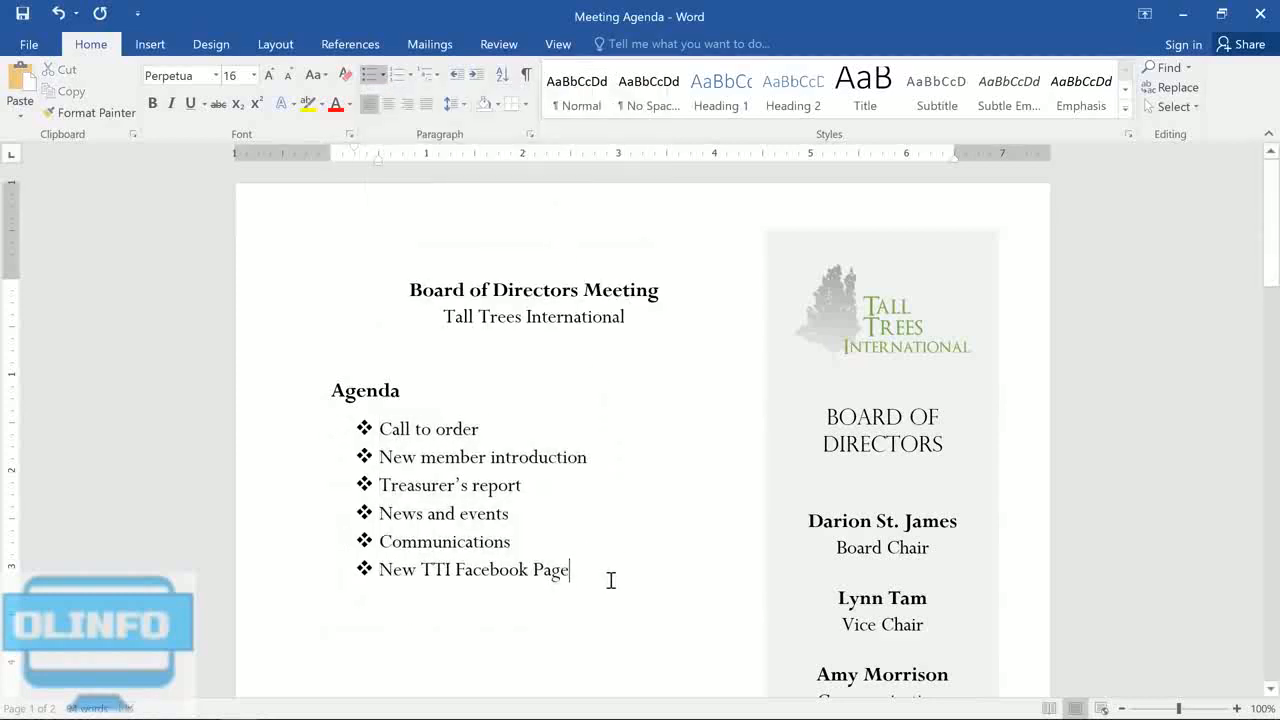
{"action": "key", "text": "Return"}
{"action": "key", "text": "BackSpace"}
{"action": "type", "text": "C"}
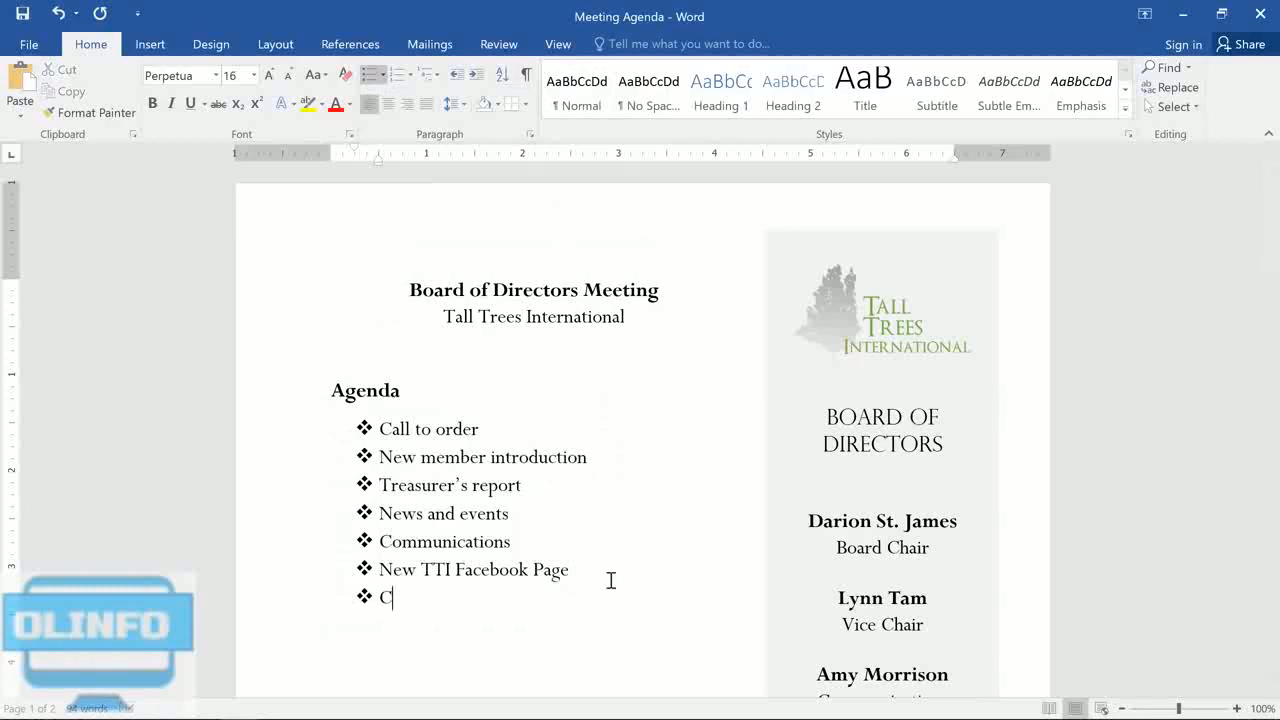
{"action": "type", "text": "ommunity Service"}
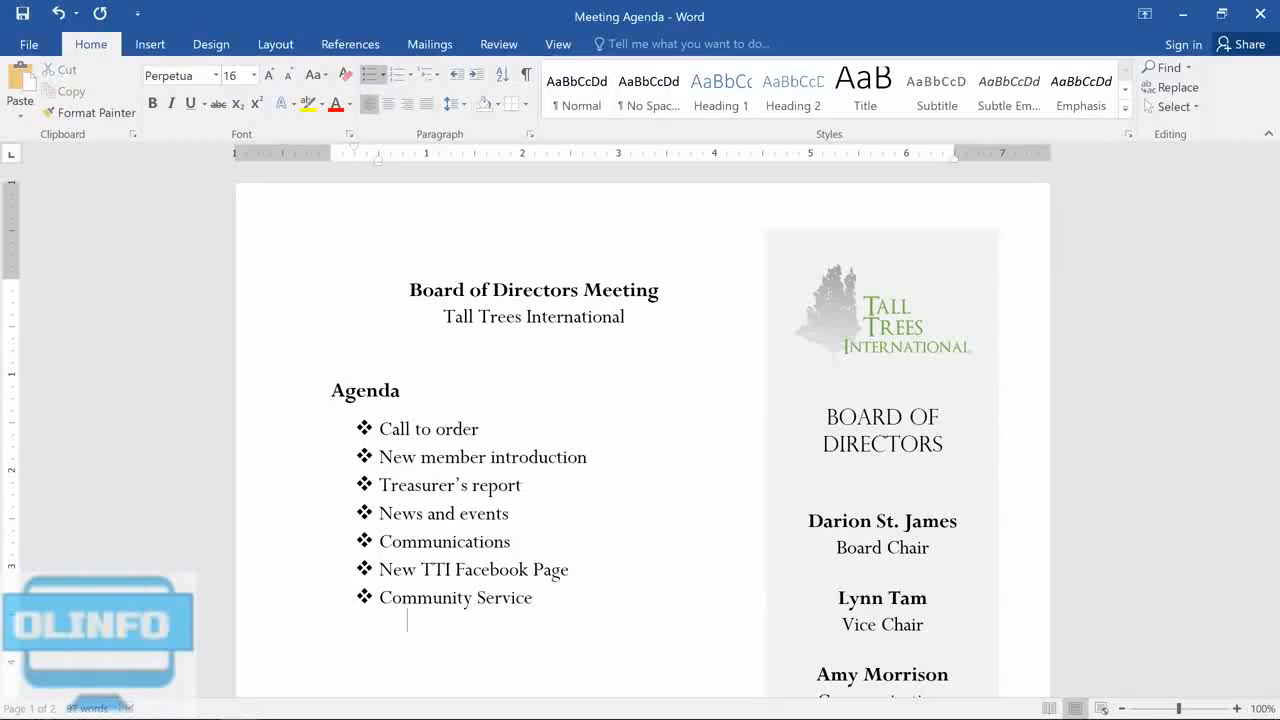
{"action": "key", "text": "Return"}
{"action": "type", "text": "Fundraising"}
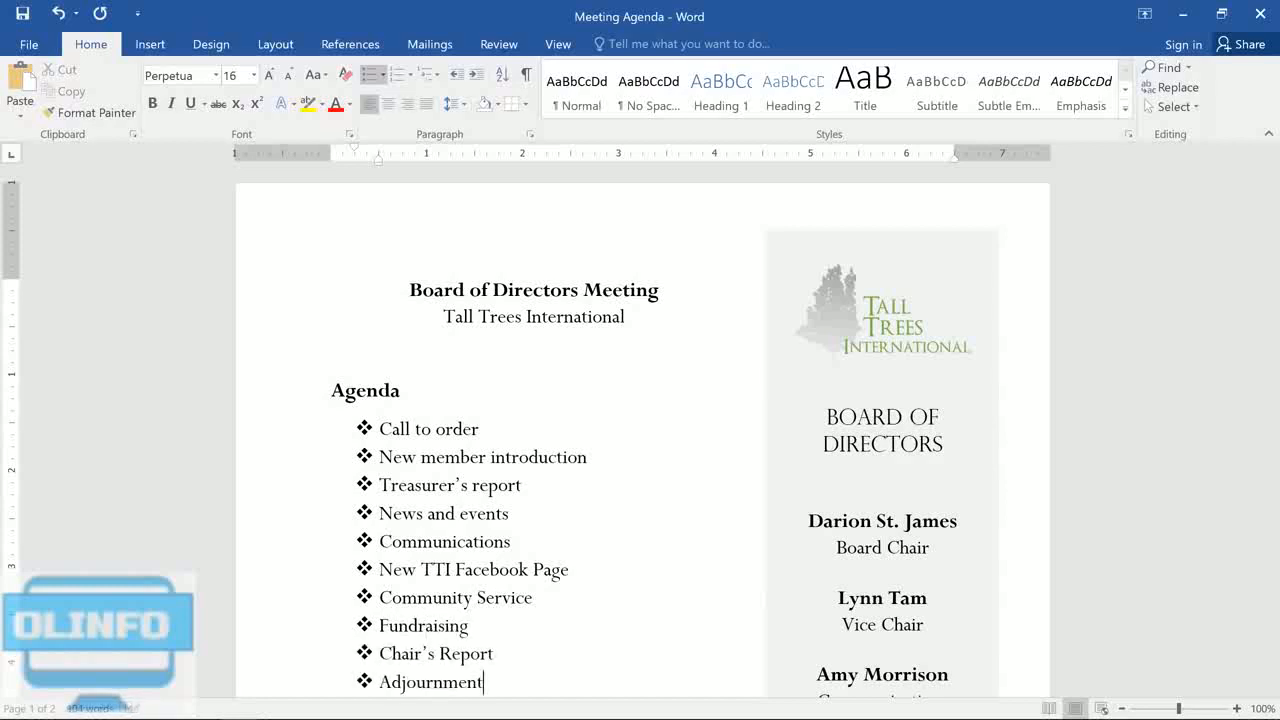
Step: End the bulleted list after "Adjournment" and add the unbulleted line "Additional Notes:" below it
{"action": "key", "text": "Return"}
{"action": "key", "text": "Return"}
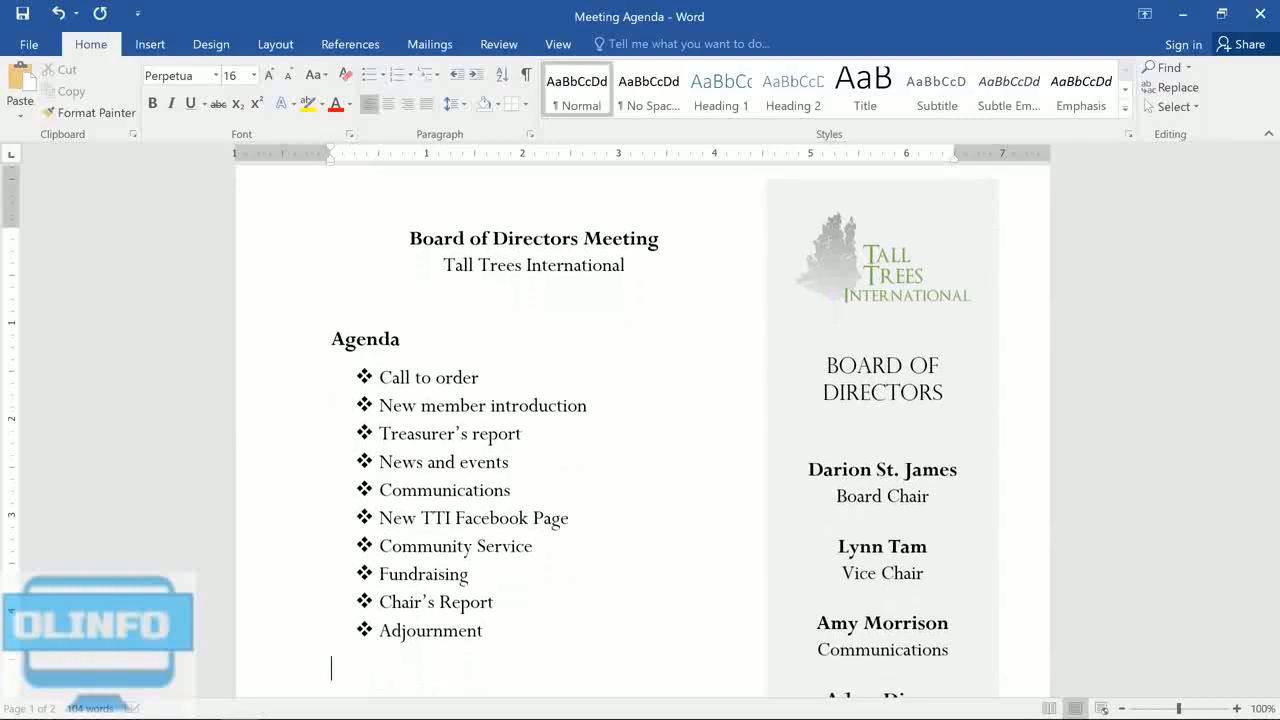
{"action": "type", "text": "Additional Notes:"}
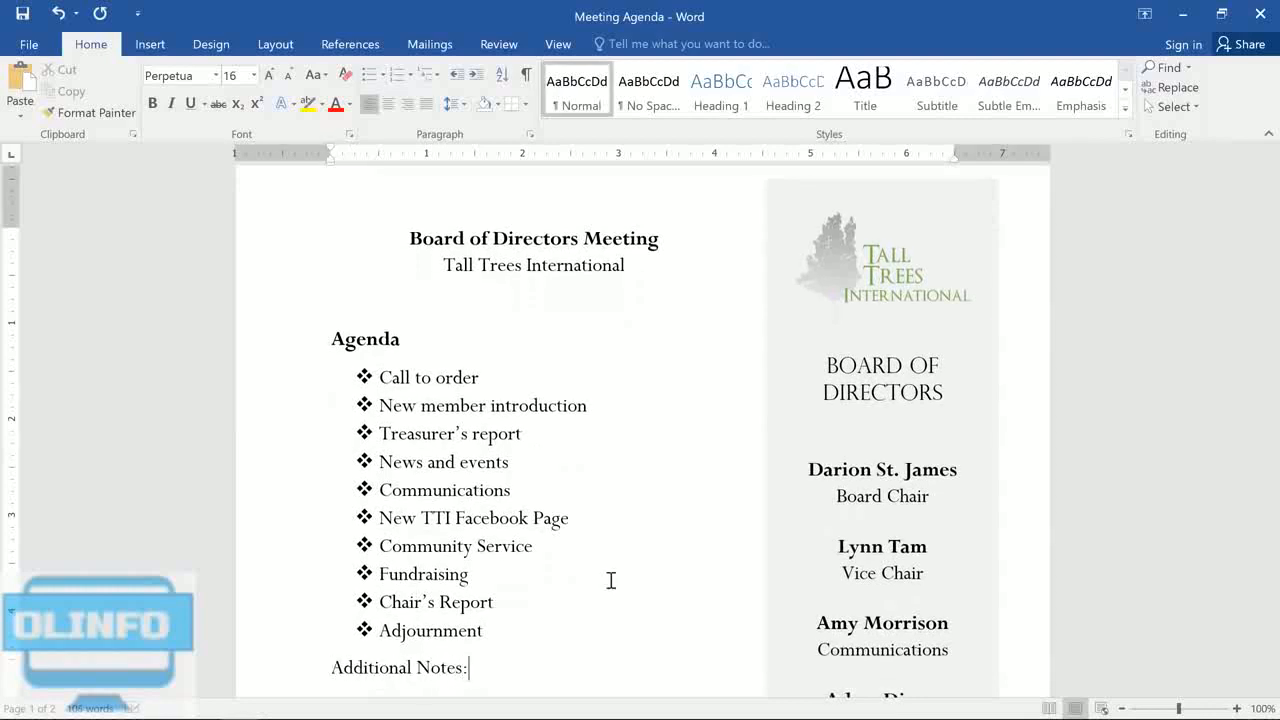
Step: Format the eight items under "Farewell dinner preparation" as a numbered list in the 1) 2) 3) style
{"action": "scroll", "coordinate": [514, 669], "scroll_direction": "down", "scroll_amount": 10}
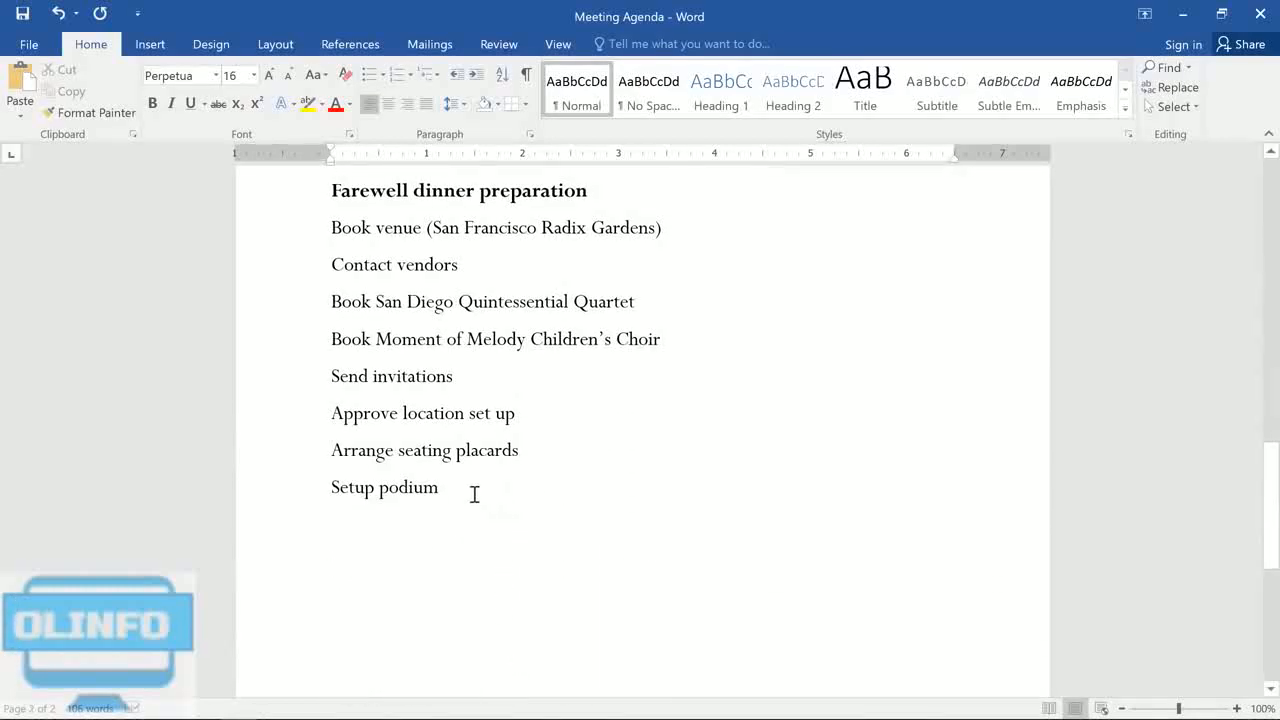
{"action": "left_click_drag", "start_coordinate": [420, 476], "coordinate": [294, 246]}
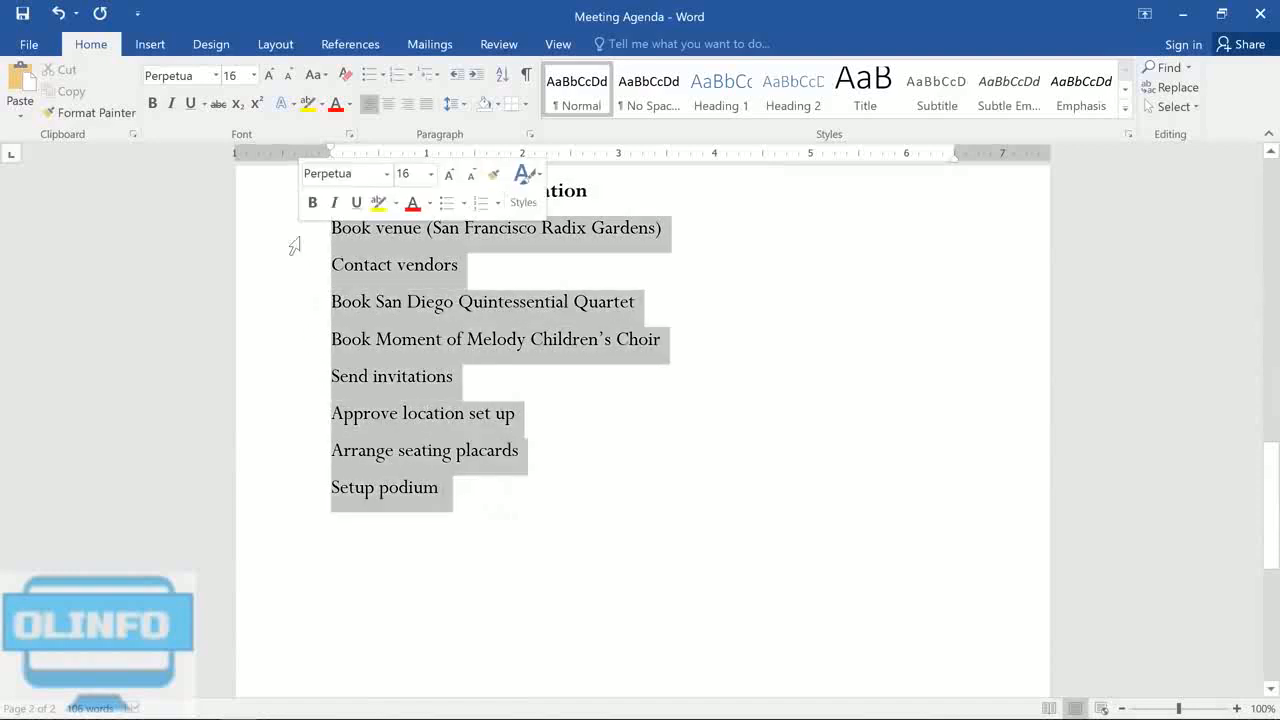
{"action": "left_click", "coordinate": [410, 76]}
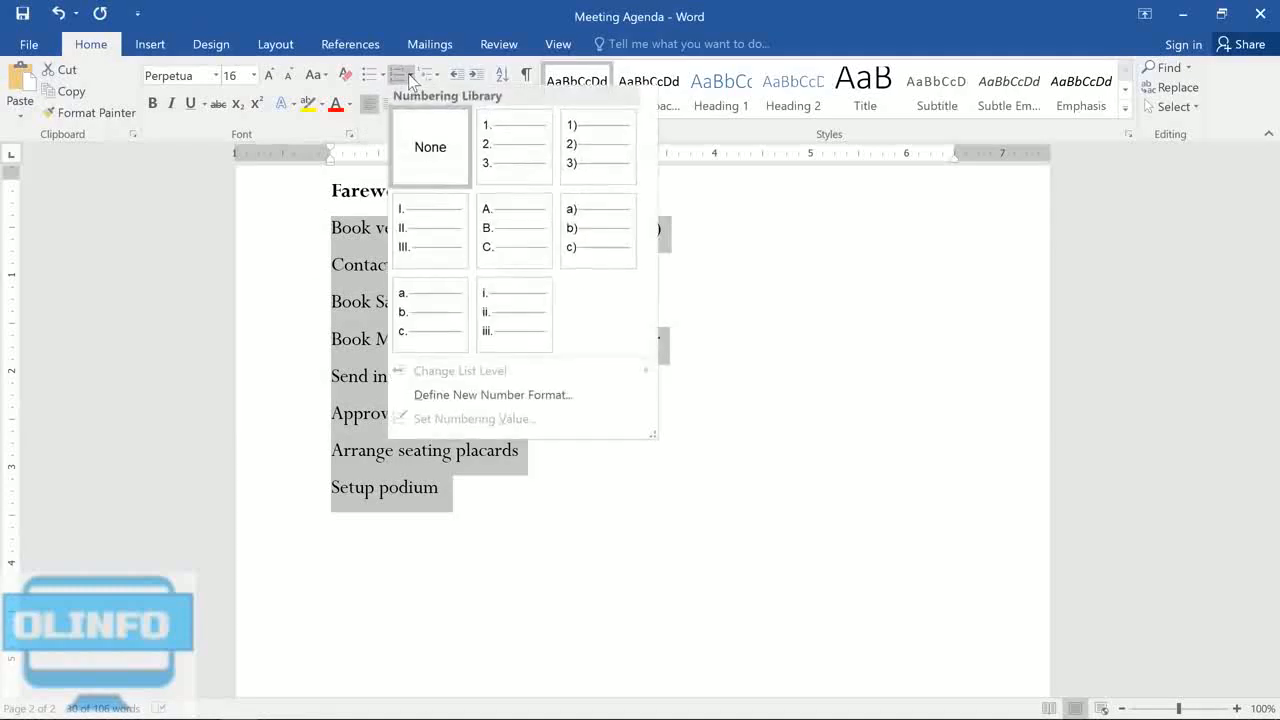
{"action": "left_click", "coordinate": [583, 146]}
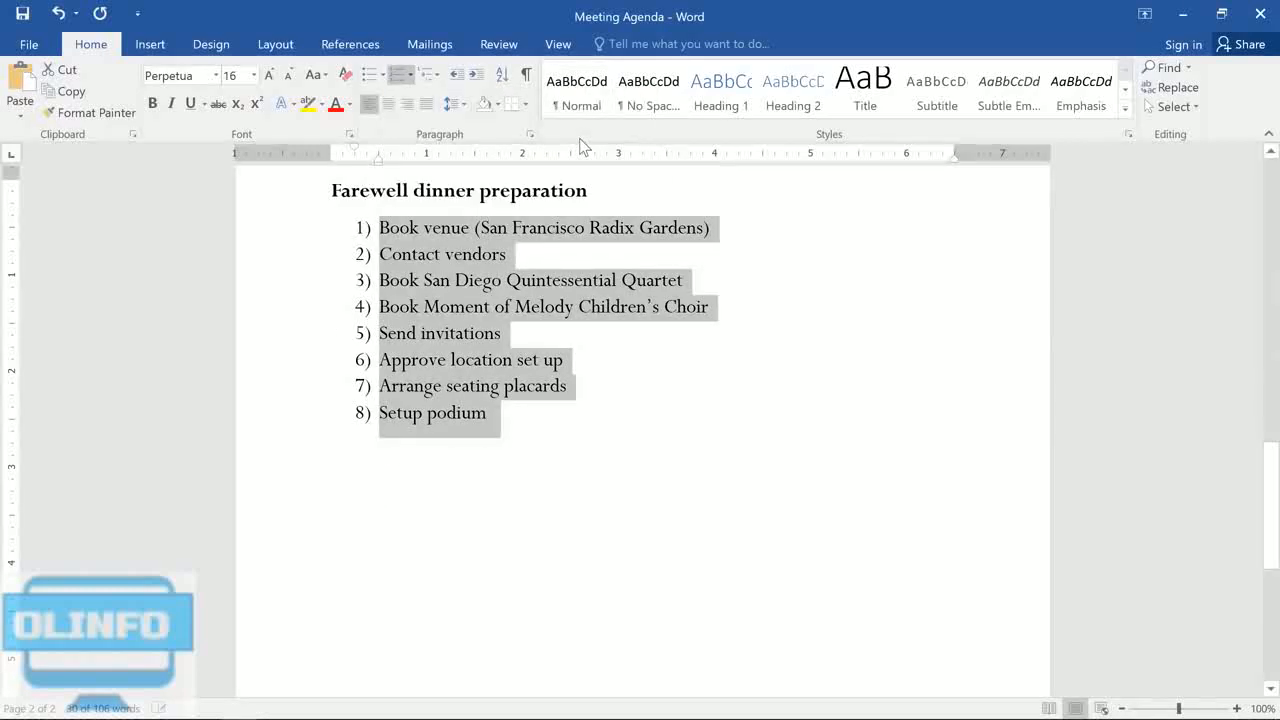
Step: Insert the bold, unnumbered heading "Day of the dinner" between "Send invitations" and "Approve location set up"
{"action": "left_click", "coordinate": [513, 332]}
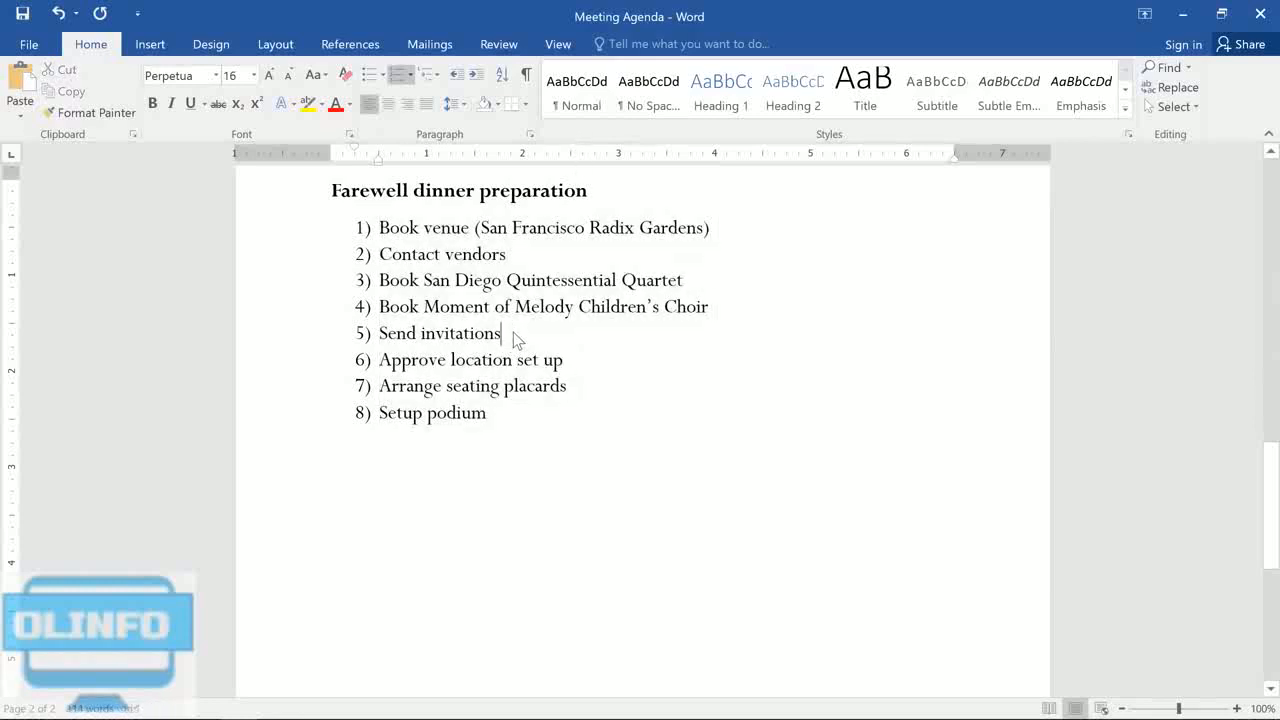
{"action": "key", "text": "Return"}
{"action": "key", "text": "Return"}
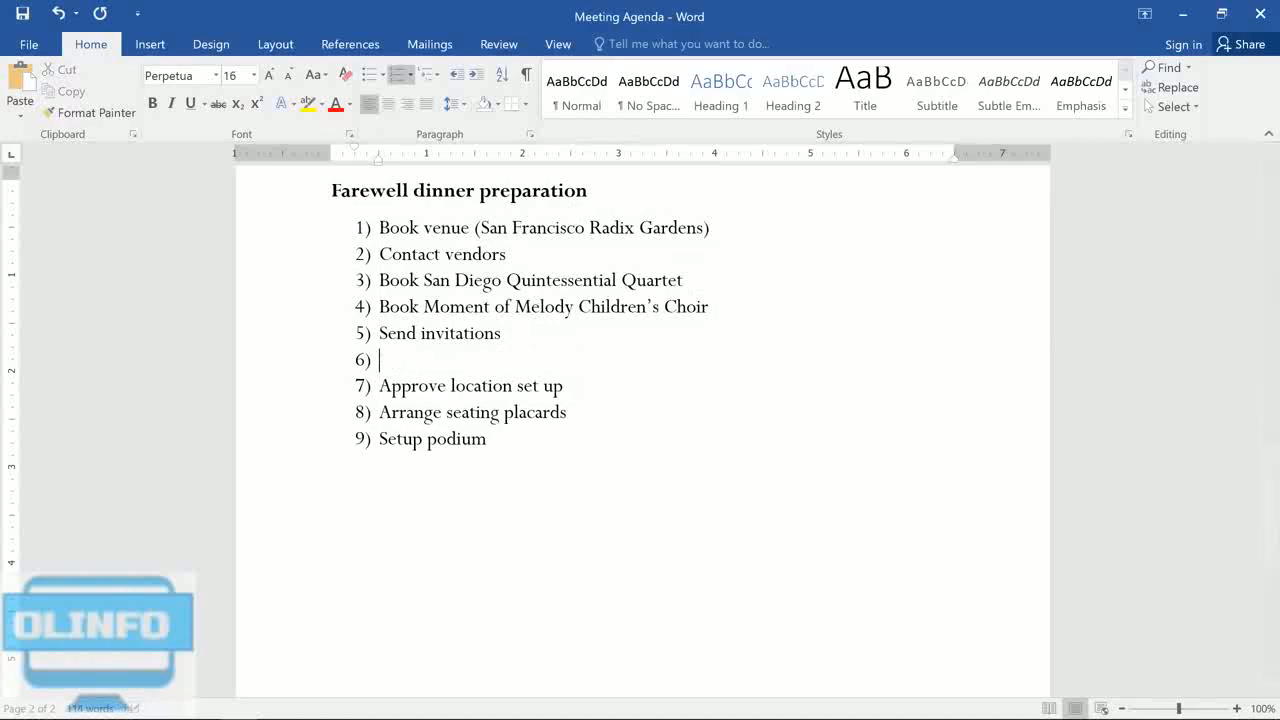
{"action": "key", "text": "ctrl+b"}
{"action": "type", "text": "Day of the dinner"}
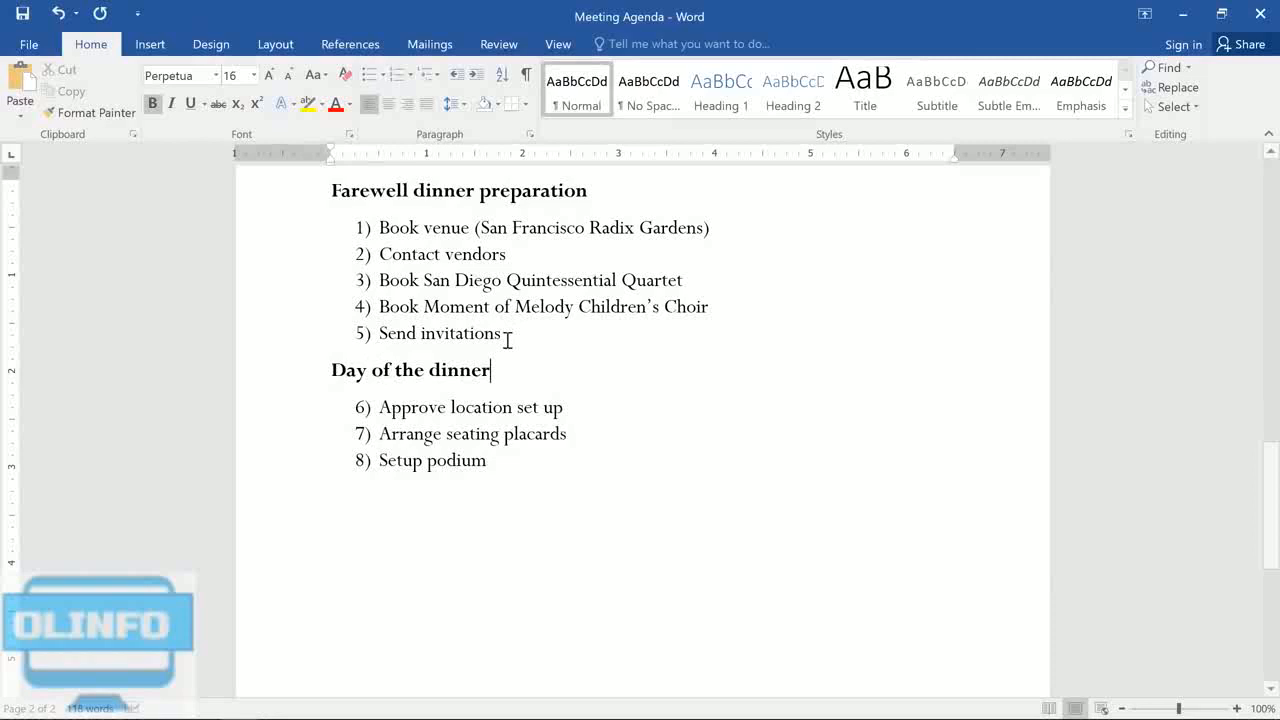
Step: Restart the numbering under "Day of the dinner" at 1, and set it back to continue from the list above
{"action": "right_click", "coordinate": [358, 408]}
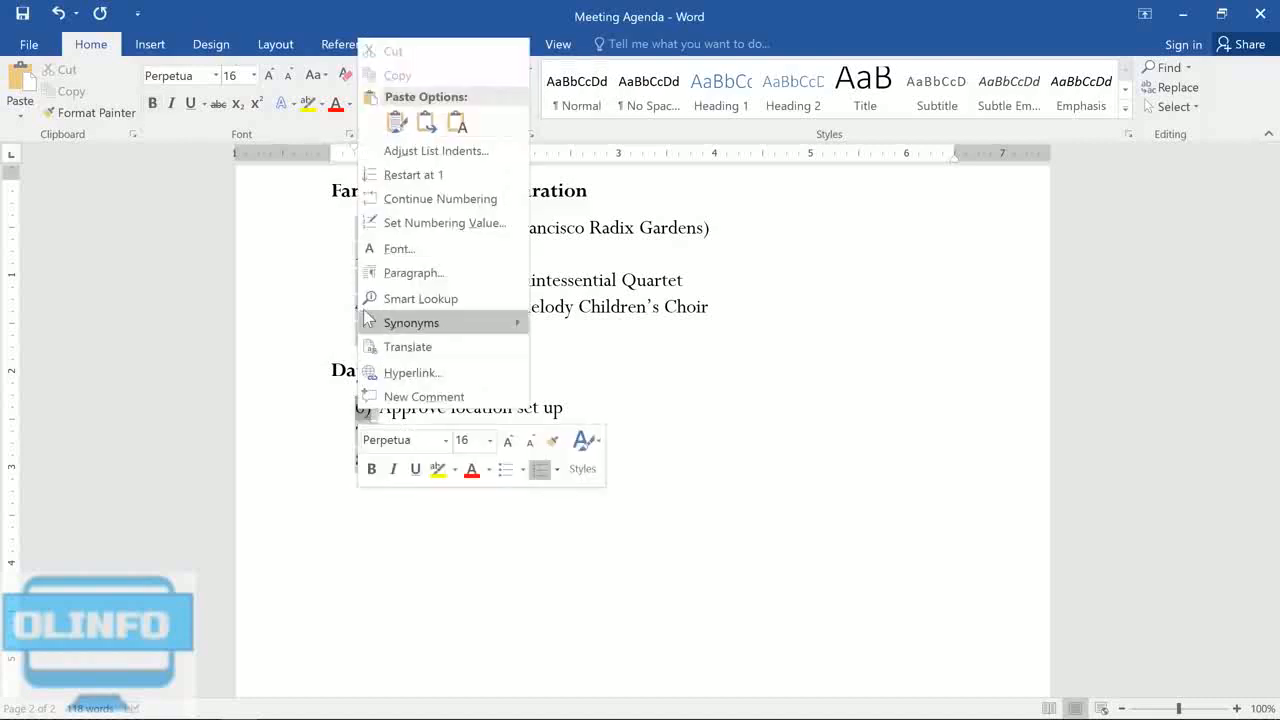
{"action": "left_click", "coordinate": [368, 176]}
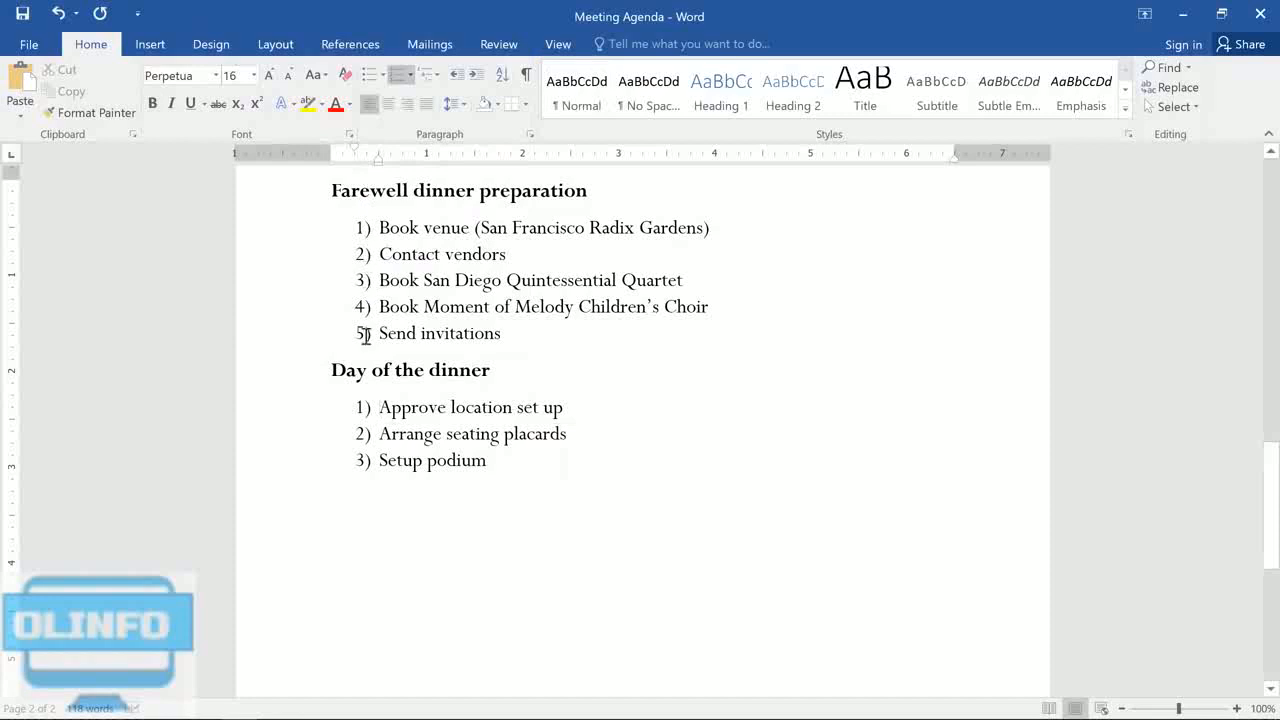
{"action": "left_click", "coordinate": [363, 405]}
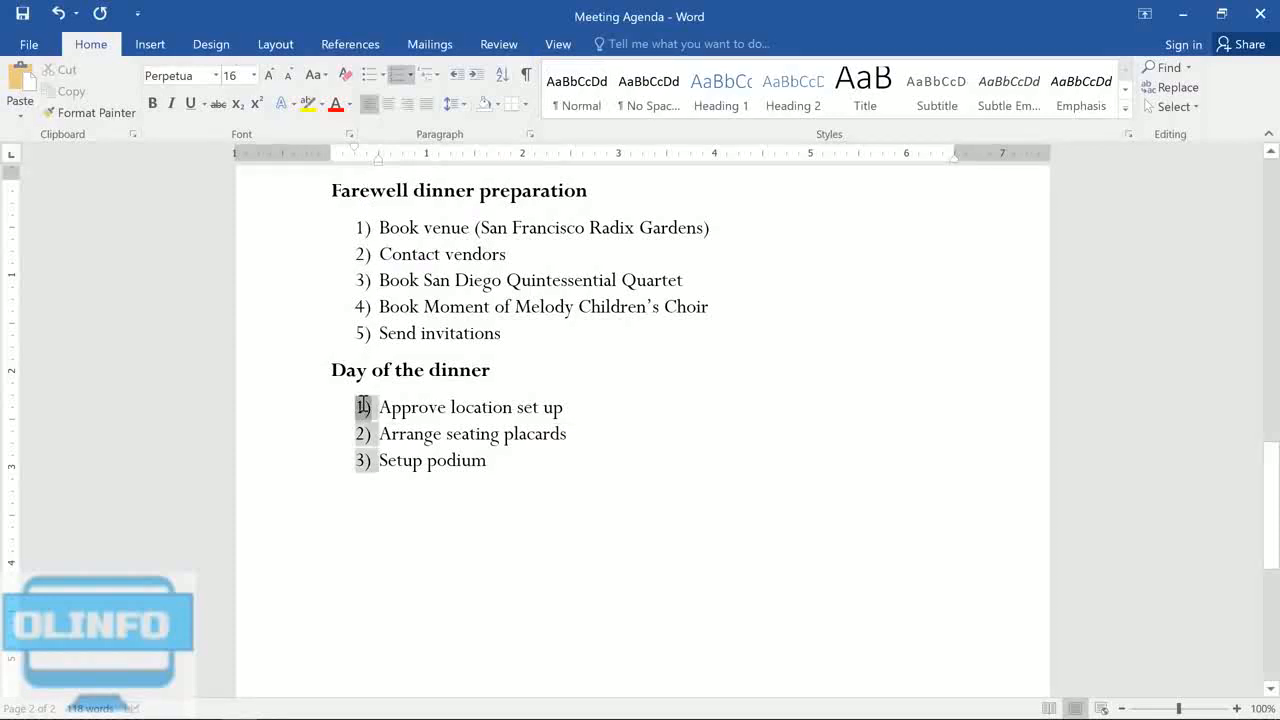
{"action": "right_click", "coordinate": [363, 405]}
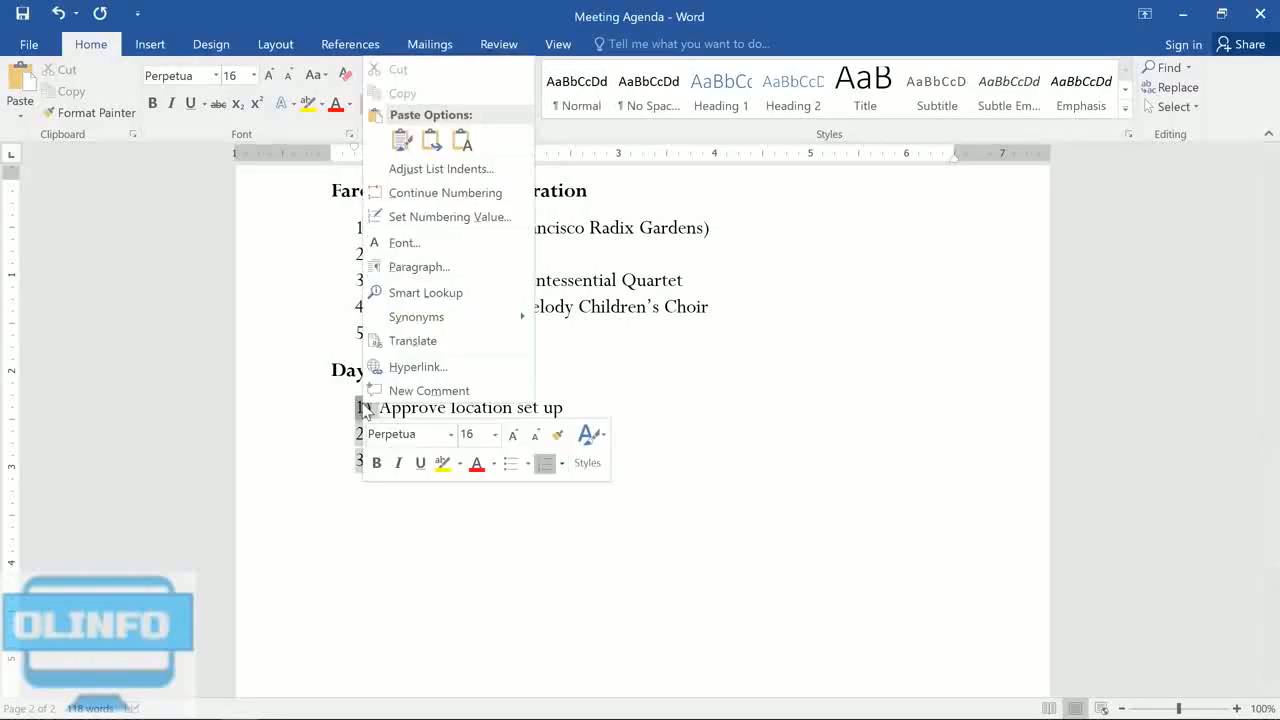
{"action": "left_click", "coordinate": [379, 197]}
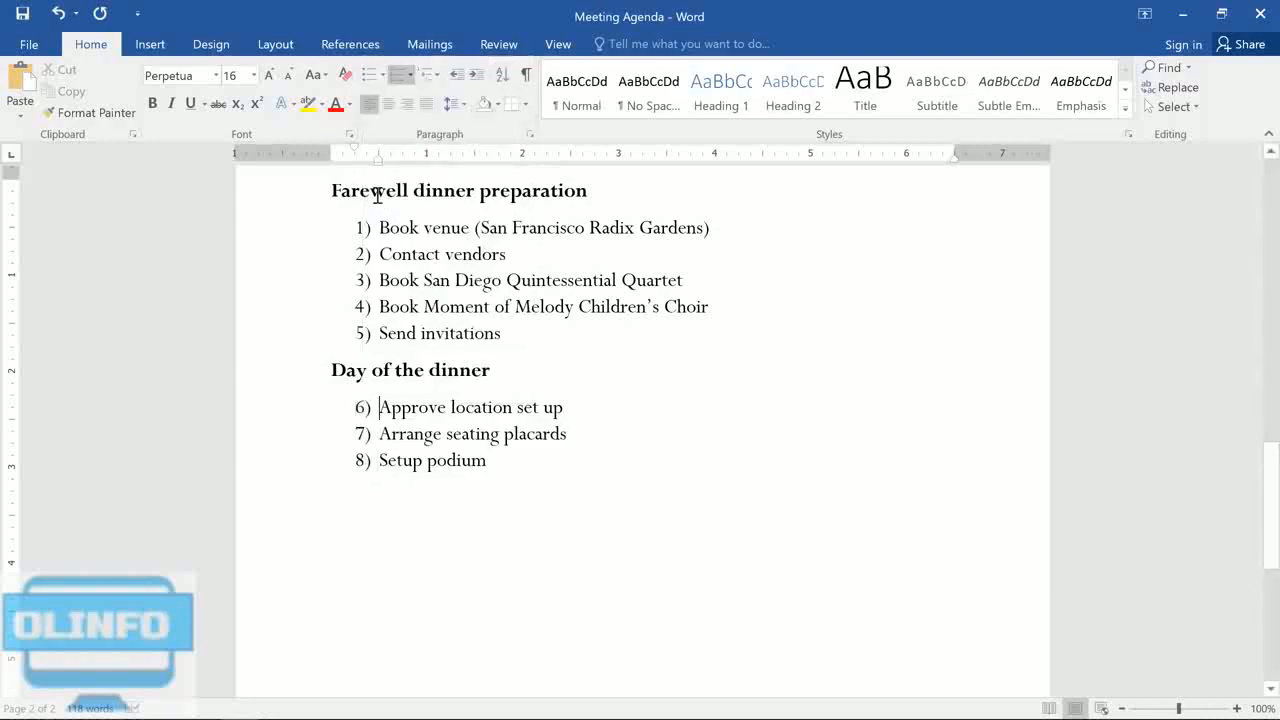
Step: Try adjusting the left indent of the bulleted agenda list, and of the "News and events" item alone
{"action": "scroll", "coordinate": [377, 195], "scroll_direction": "up", "scroll_amount": 10}
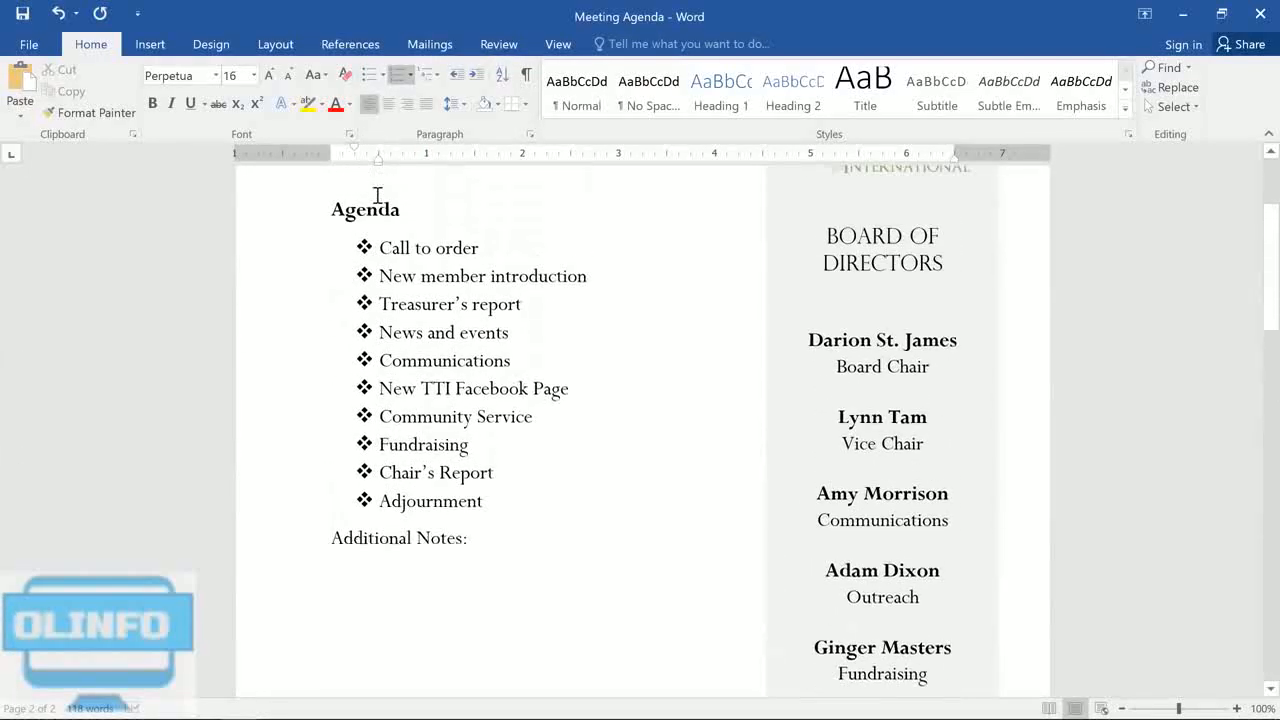
{"action": "scroll", "coordinate": [377, 195], "scroll_direction": "up", "scroll_amount": 2}
{"action": "left_click_drag", "start_coordinate": [486, 572], "coordinate": [385, 316]}
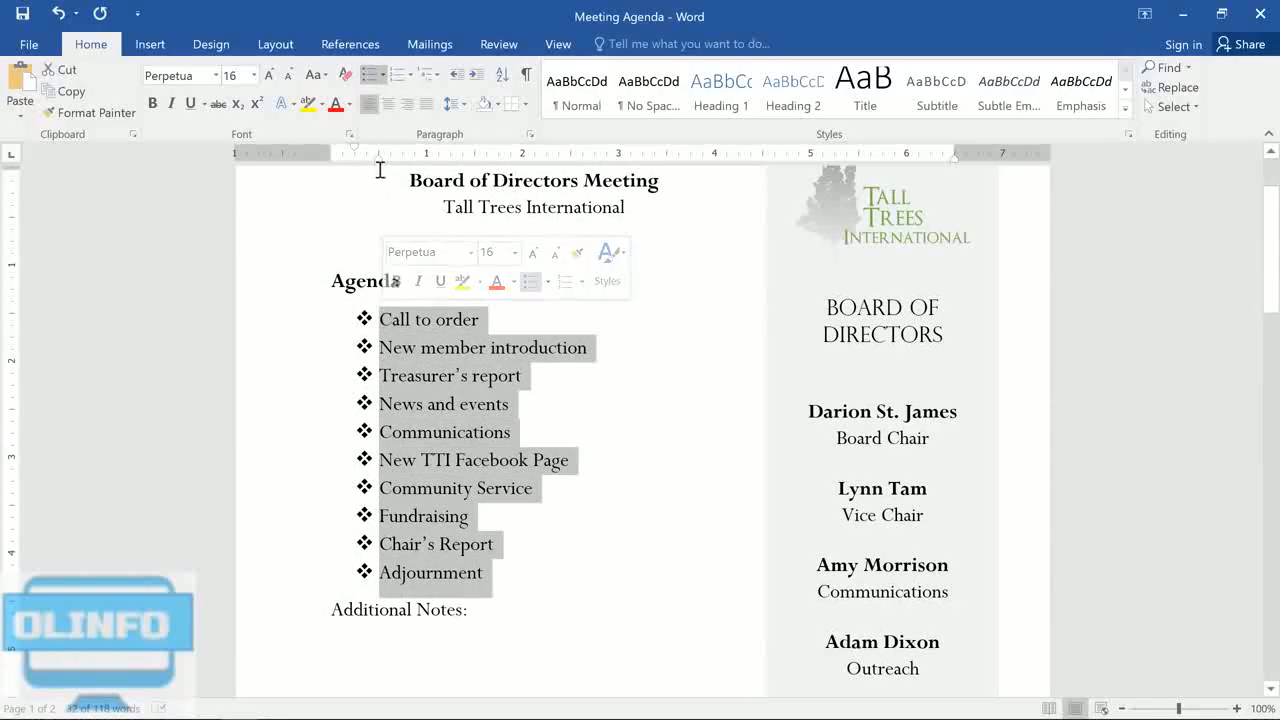
{"action": "mouse_move", "coordinate": [380, 160]}
{"action": "left_mouse_down"}
{"action": "mouse_move", "coordinate": [457, 177]}
{"action": "mouse_move", "coordinate": [380, 186]}
{"action": "left_mouse_up"}
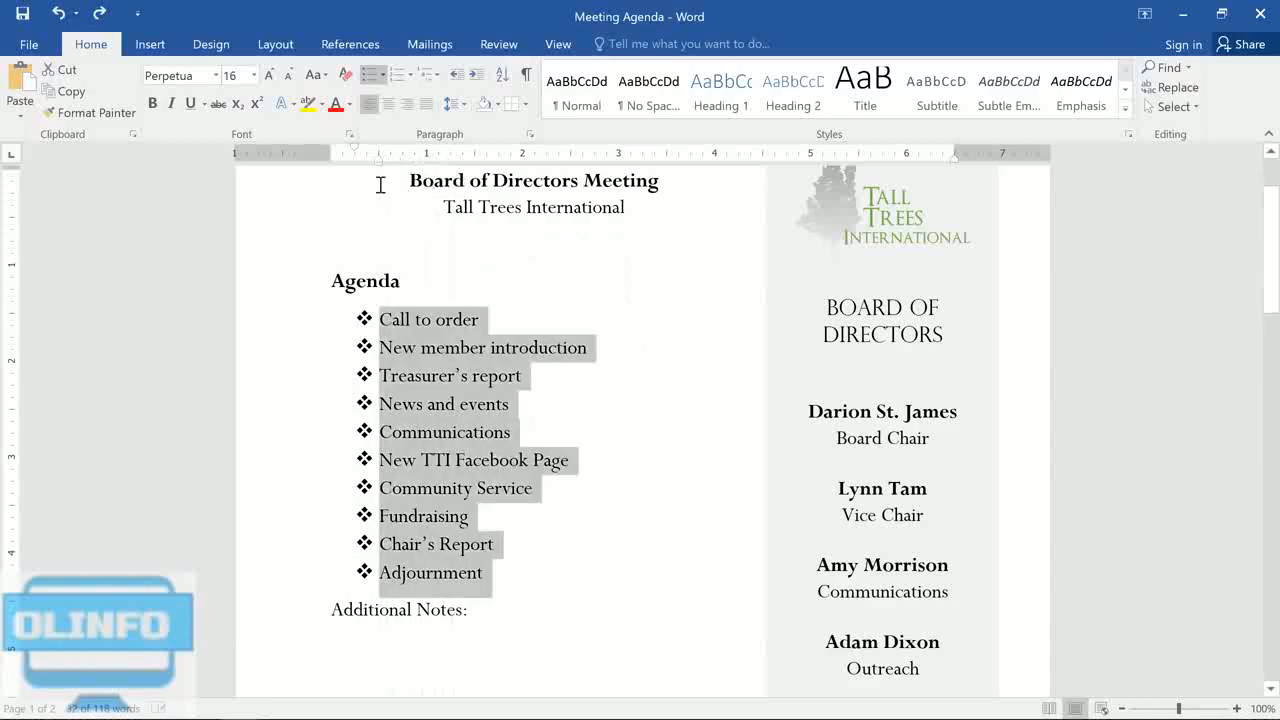
{"action": "left_click", "coordinate": [533, 403]}
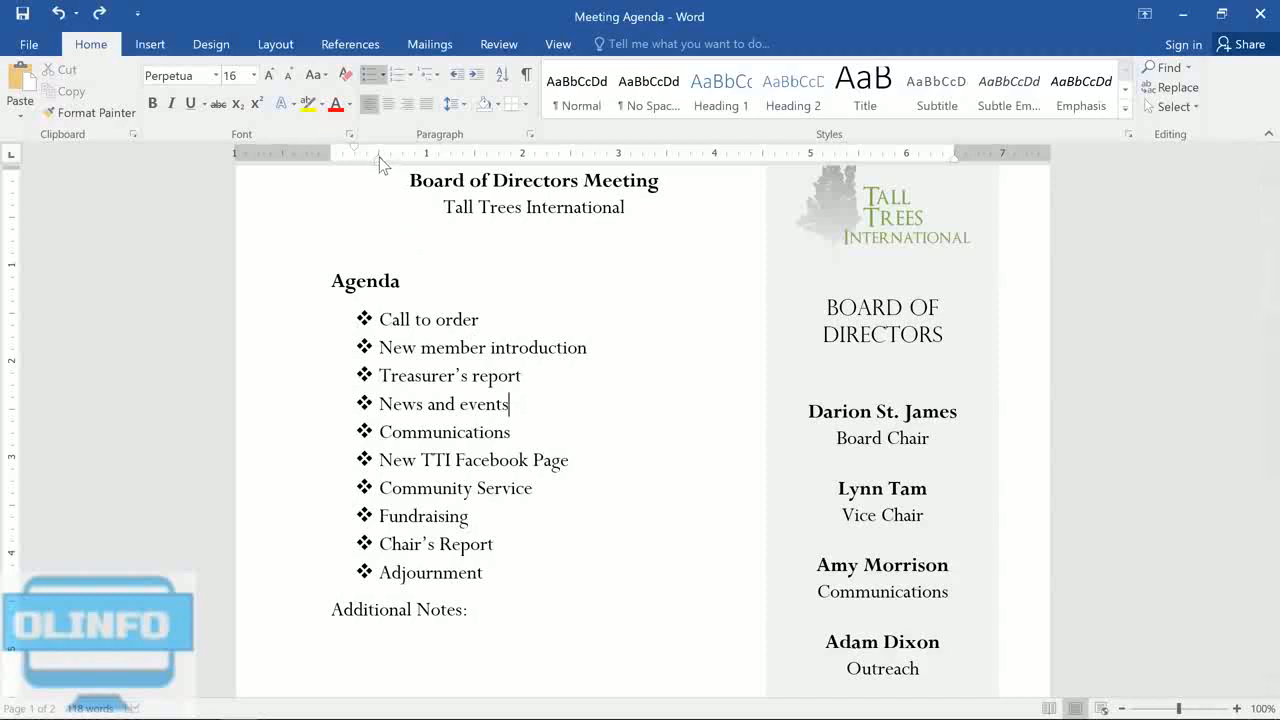
{"action": "mouse_move", "coordinate": [379, 157]}
{"action": "left_mouse_down"}
{"action": "mouse_move", "coordinate": [440, 168]}
{"action": "mouse_move", "coordinate": [378, 174]}
{"action": "left_mouse_up"}
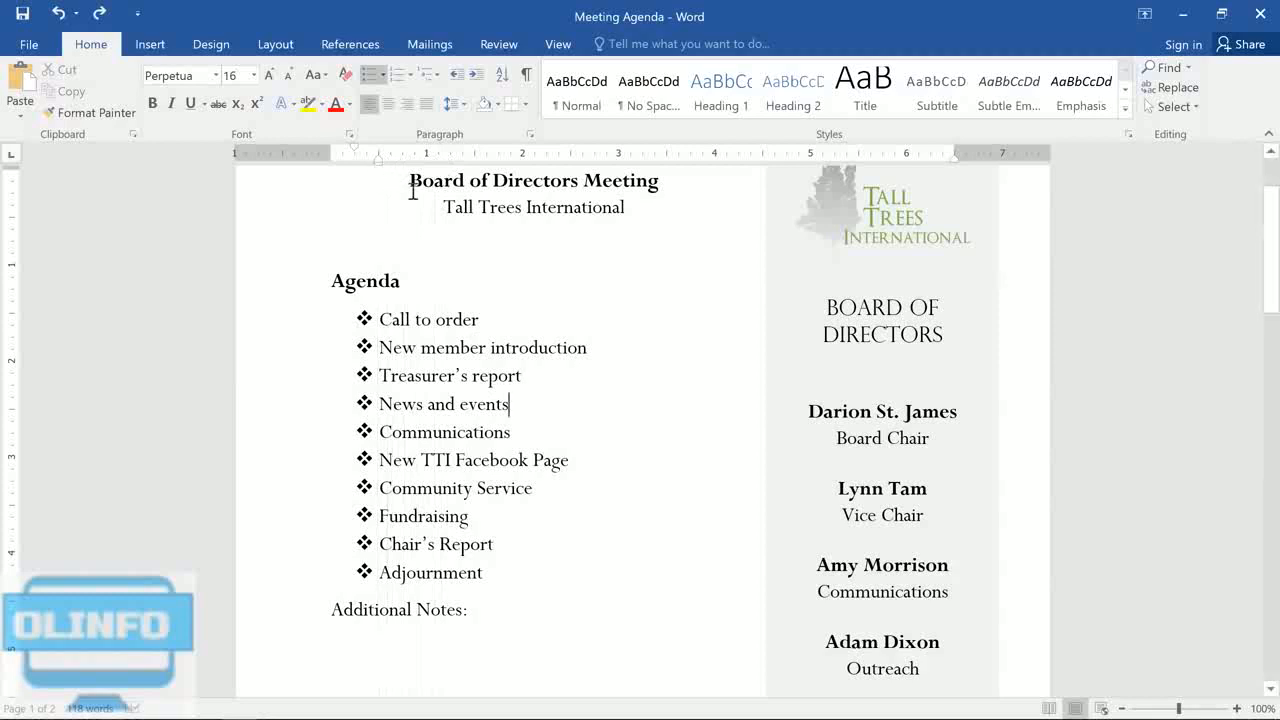
Step: Define a new bullet for the whole agenda list, using the thick ring symbol from Wingdings, character code 163
{"action": "left_click_drag", "start_coordinate": [483, 572], "coordinate": [310, 330]}
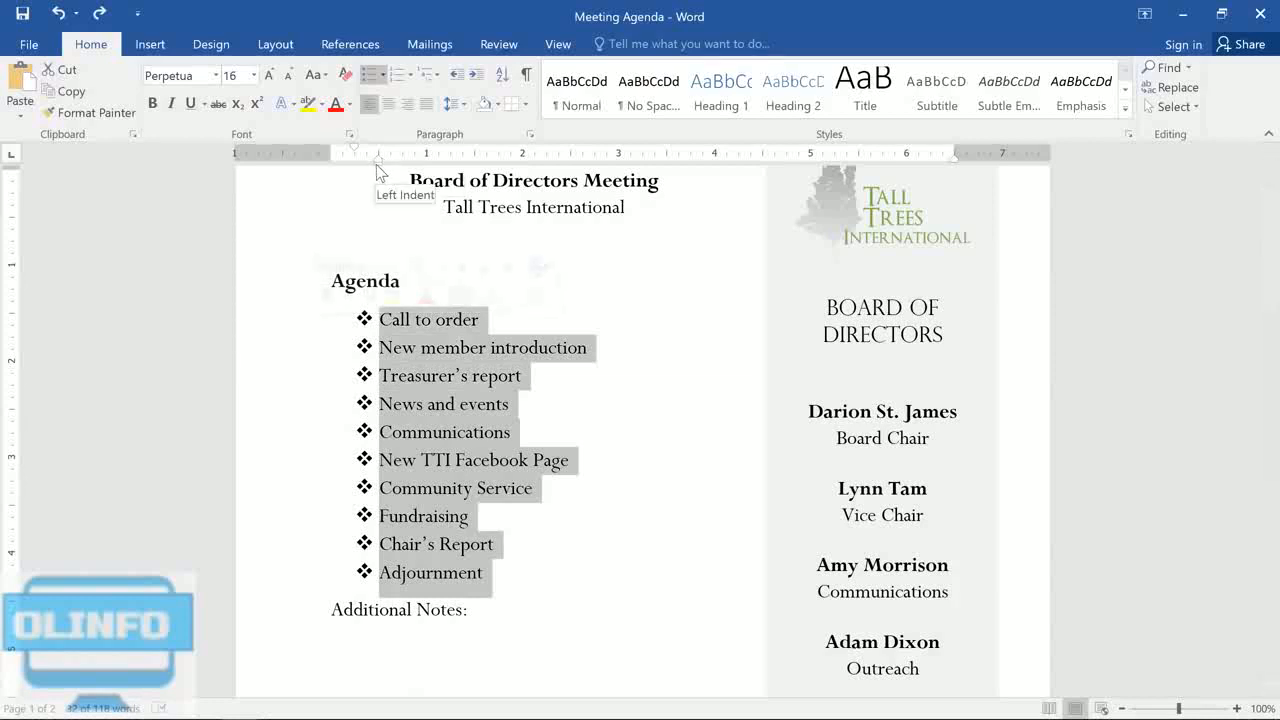
{"action": "mouse_move", "coordinate": [376, 164]}
{"action": "left_mouse_down"}
{"action": "mouse_move", "coordinate": [472, 188]}
{"action": "mouse_move", "coordinate": [381, 183]}
{"action": "left_mouse_up"}
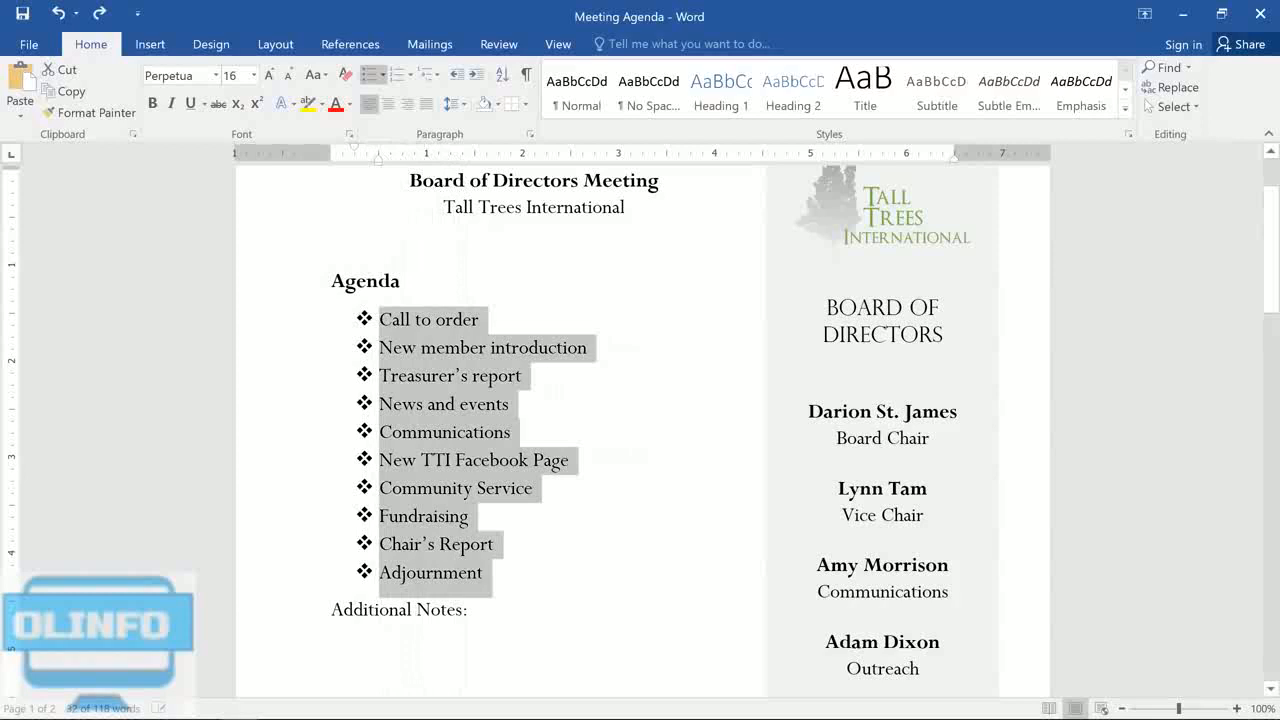
{"action": "left_click", "coordinate": [381, 76]}
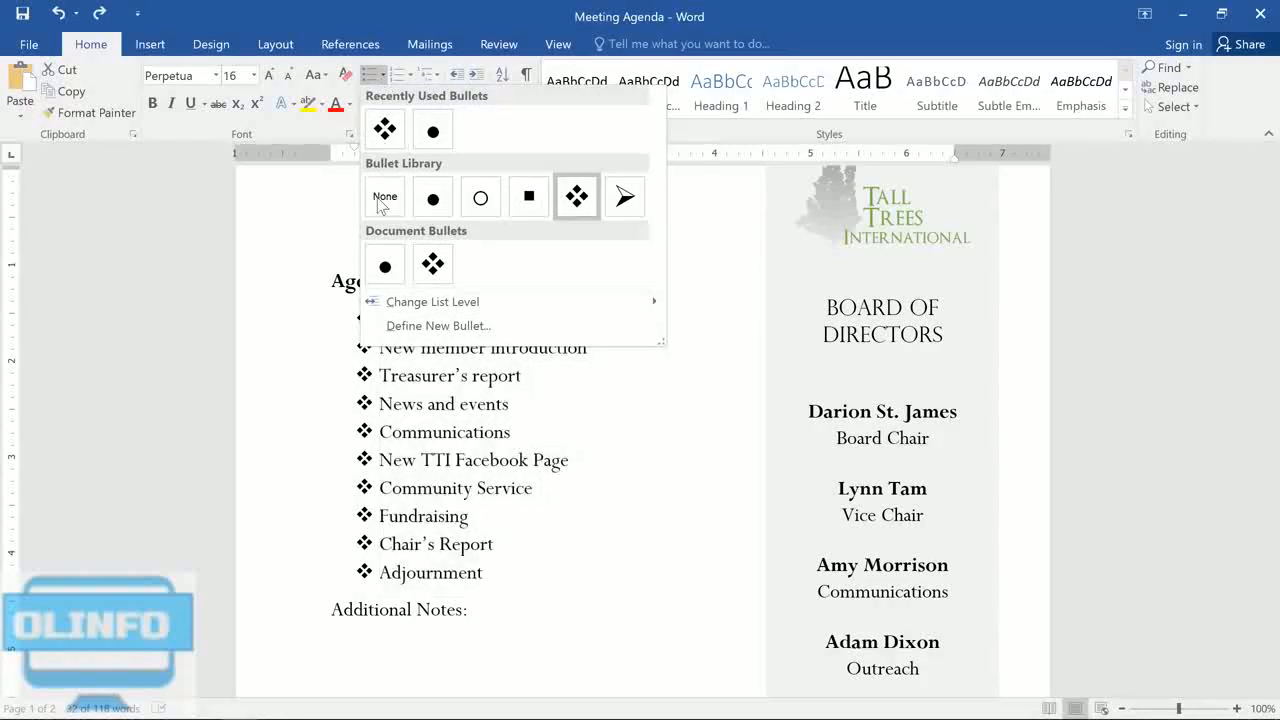
{"action": "left_click", "coordinate": [438, 326]}
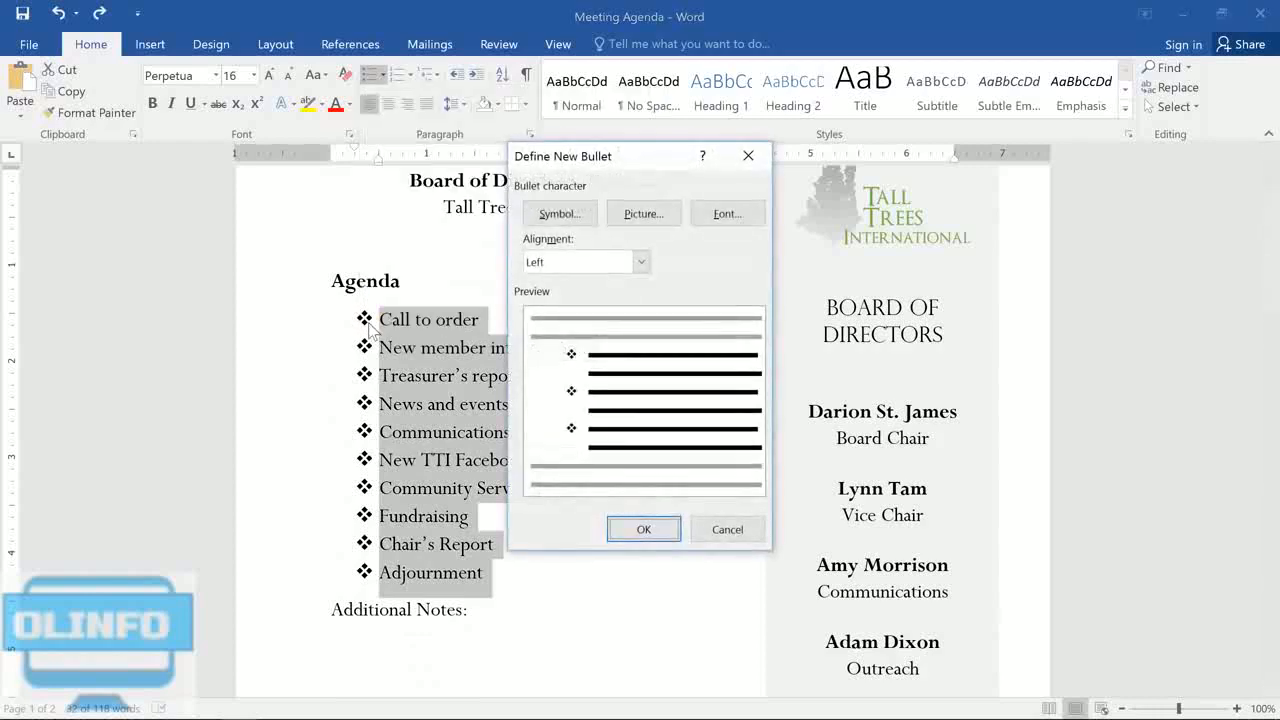
{"action": "left_click", "coordinate": [594, 219]}
{"action": "left_click", "coordinate": [596, 221]}
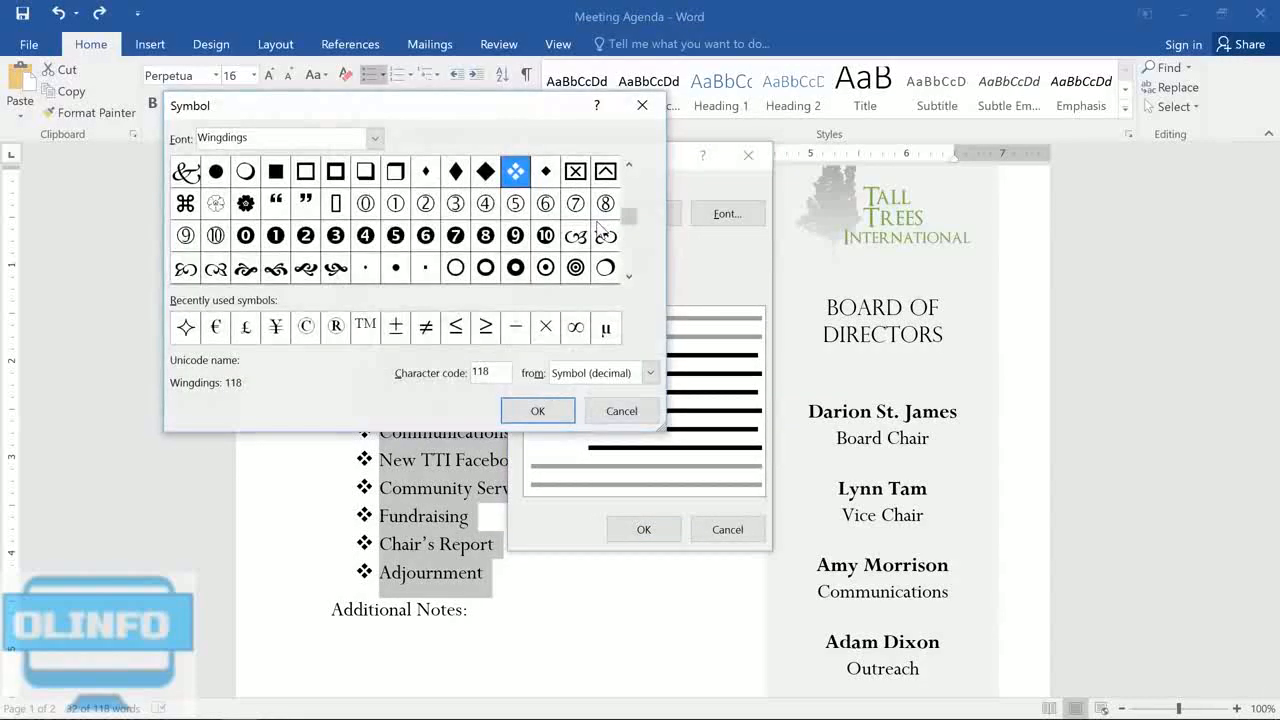
{"action": "left_click", "coordinate": [375, 138]}
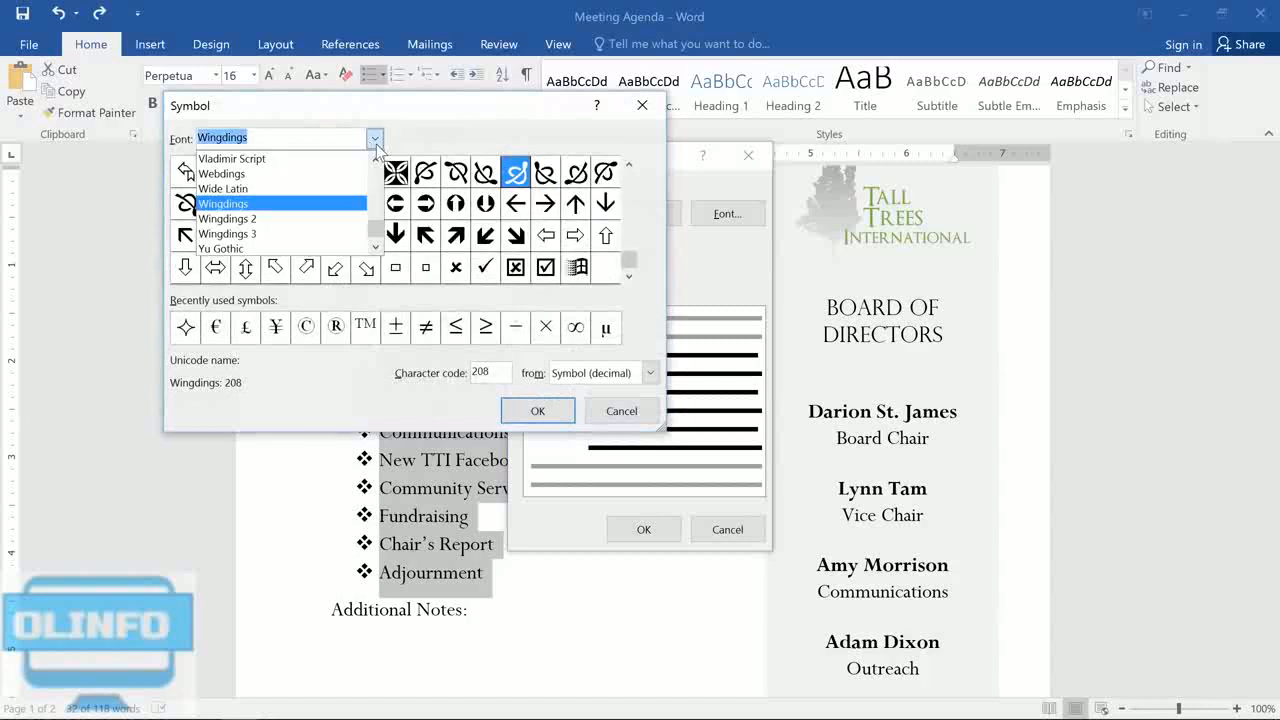
{"action": "left_click", "coordinate": [357, 204]}
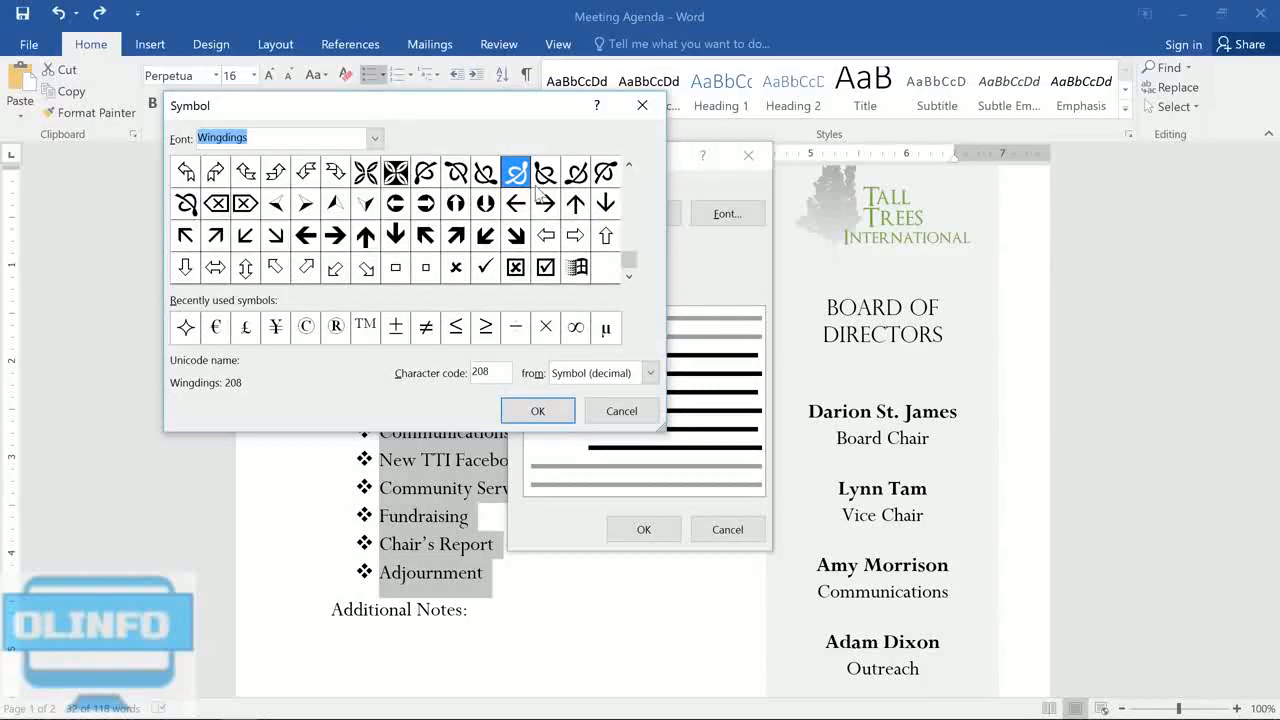
{"action": "left_click", "coordinate": [630, 168]}
{"action": "left_click", "coordinate": [630, 168]}
{"action": "left_click", "coordinate": [630, 168]}
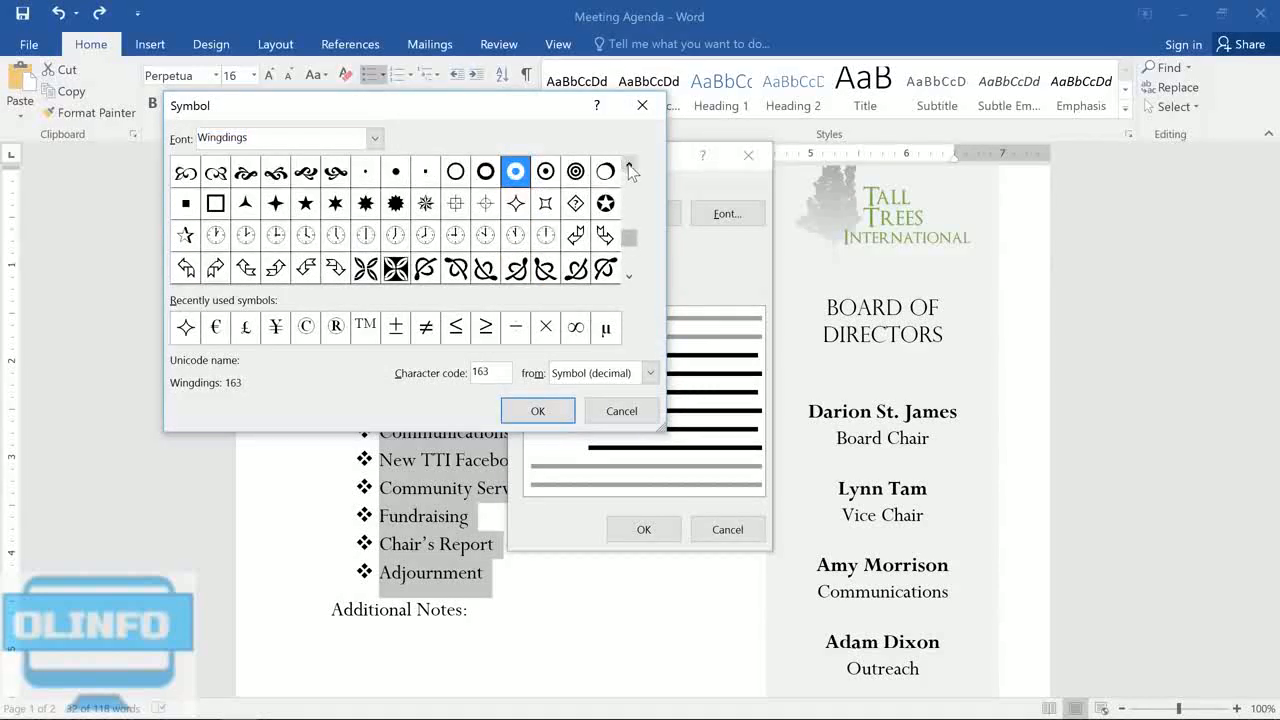
{"action": "left_click", "coordinate": [630, 168]}
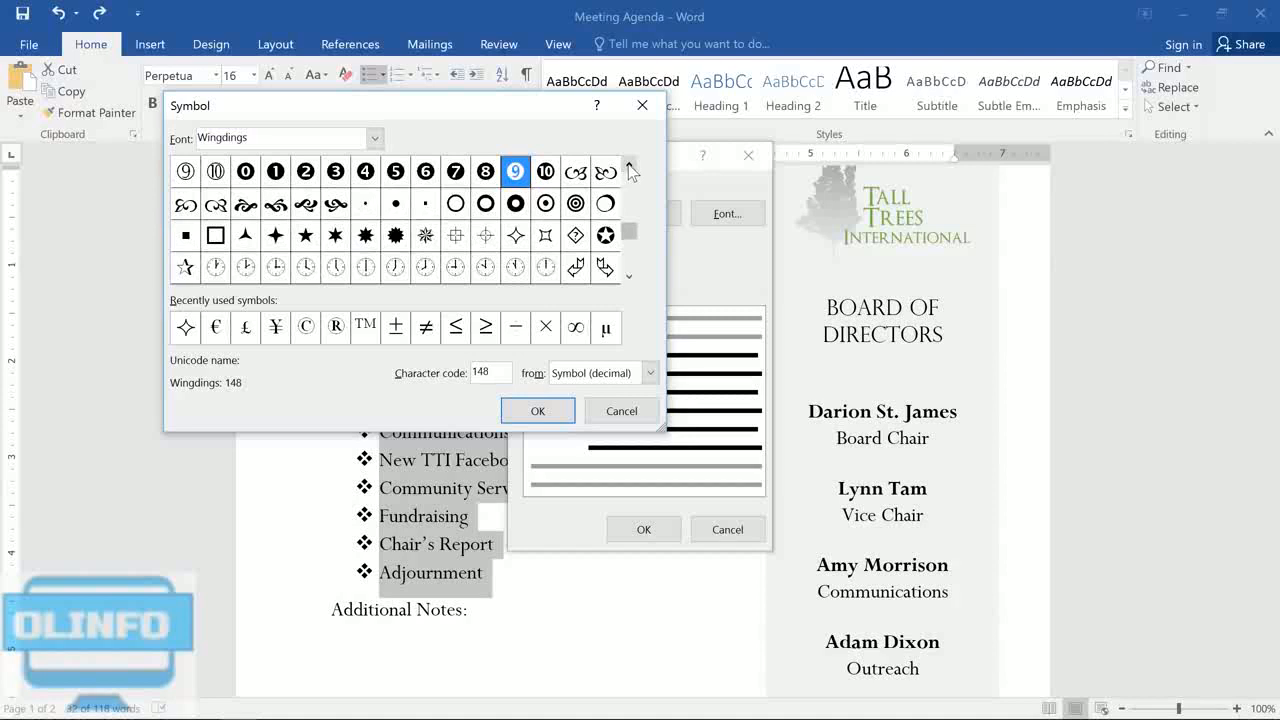
{"action": "left_click", "coordinate": [525, 210]}
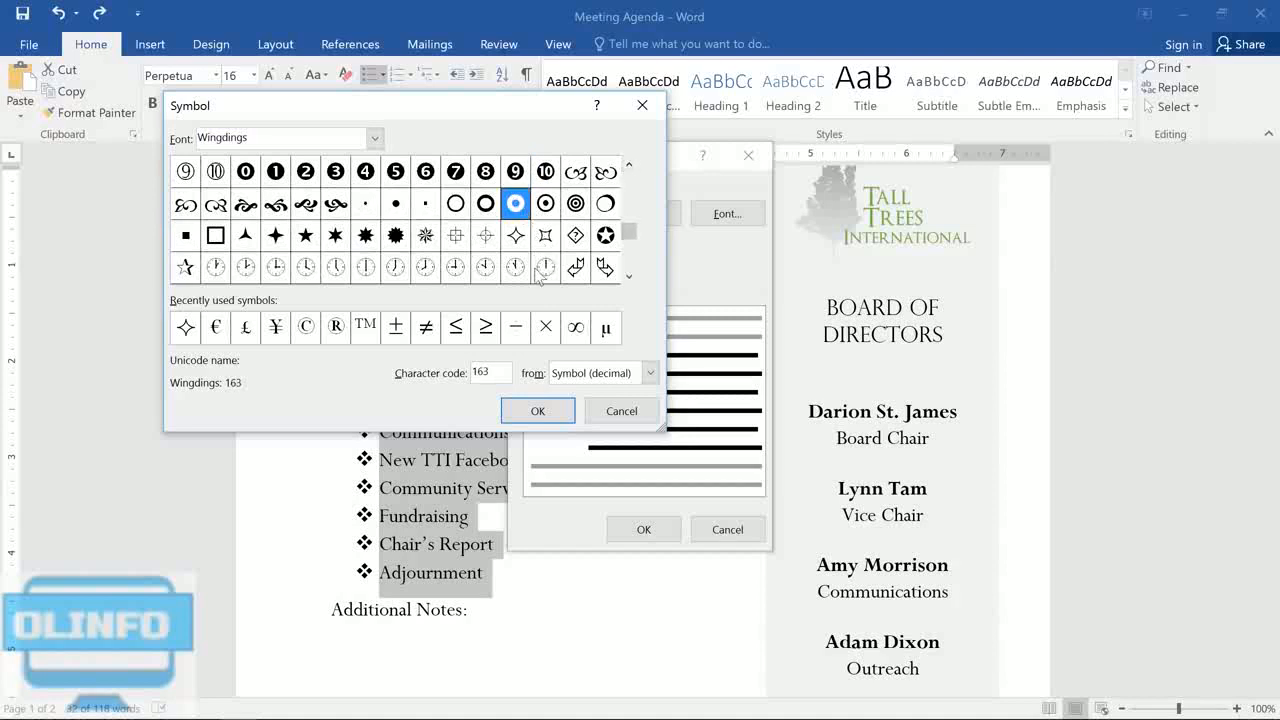
{"action": "left_click", "coordinate": [550, 408]}
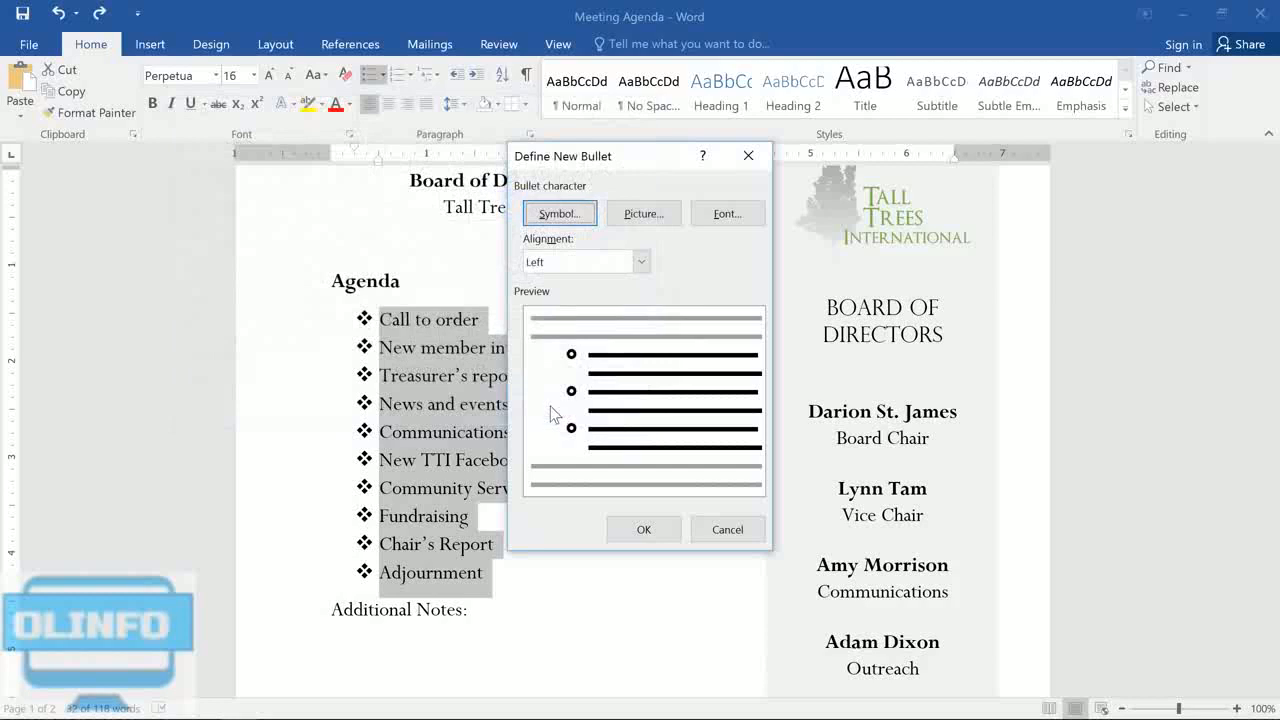
Step: Colour the new bullet symbol theme green and apply it to the agenda list
{"action": "left_click", "coordinate": [694, 215]}
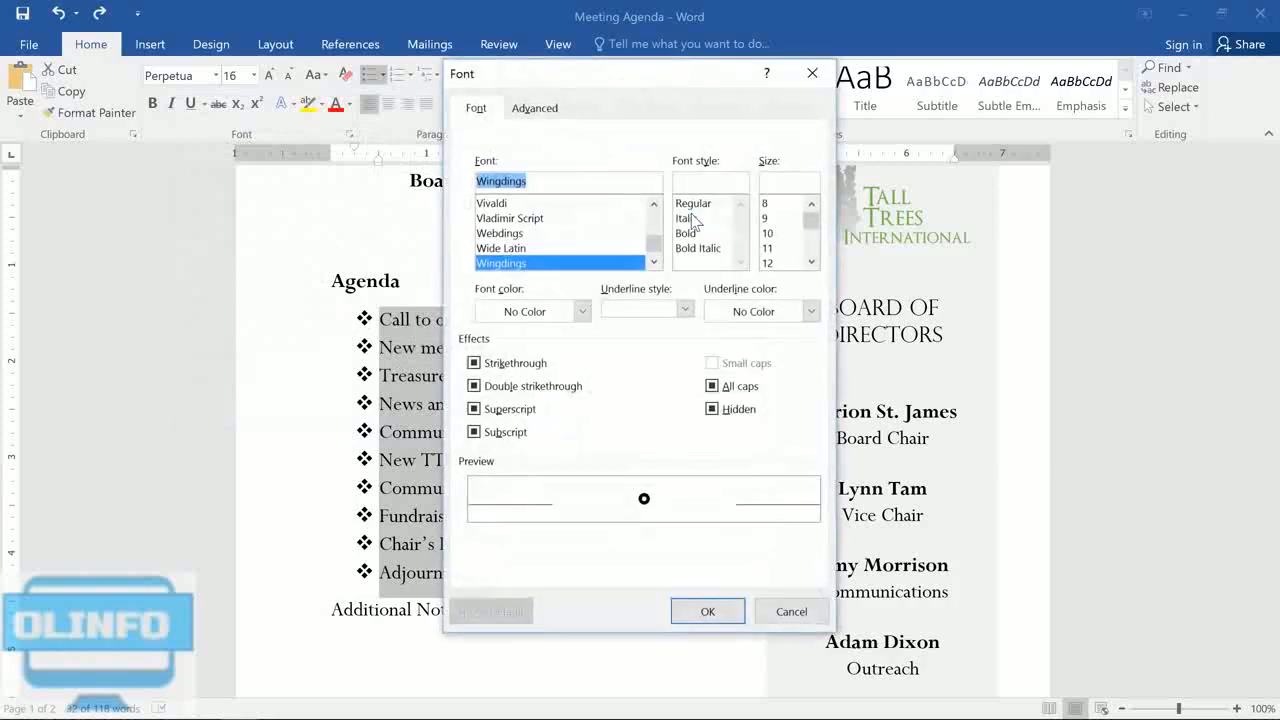
{"action": "left_click", "coordinate": [582, 311]}
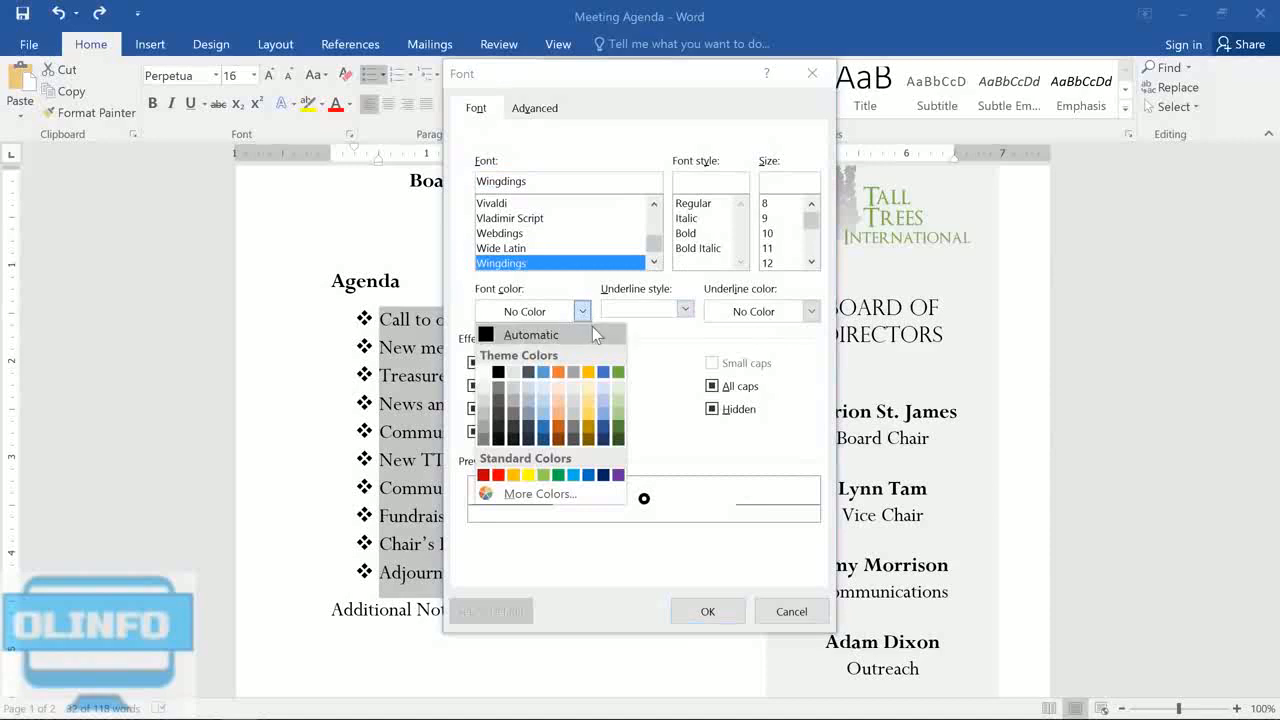
{"action": "left_click", "coordinate": [617, 374]}
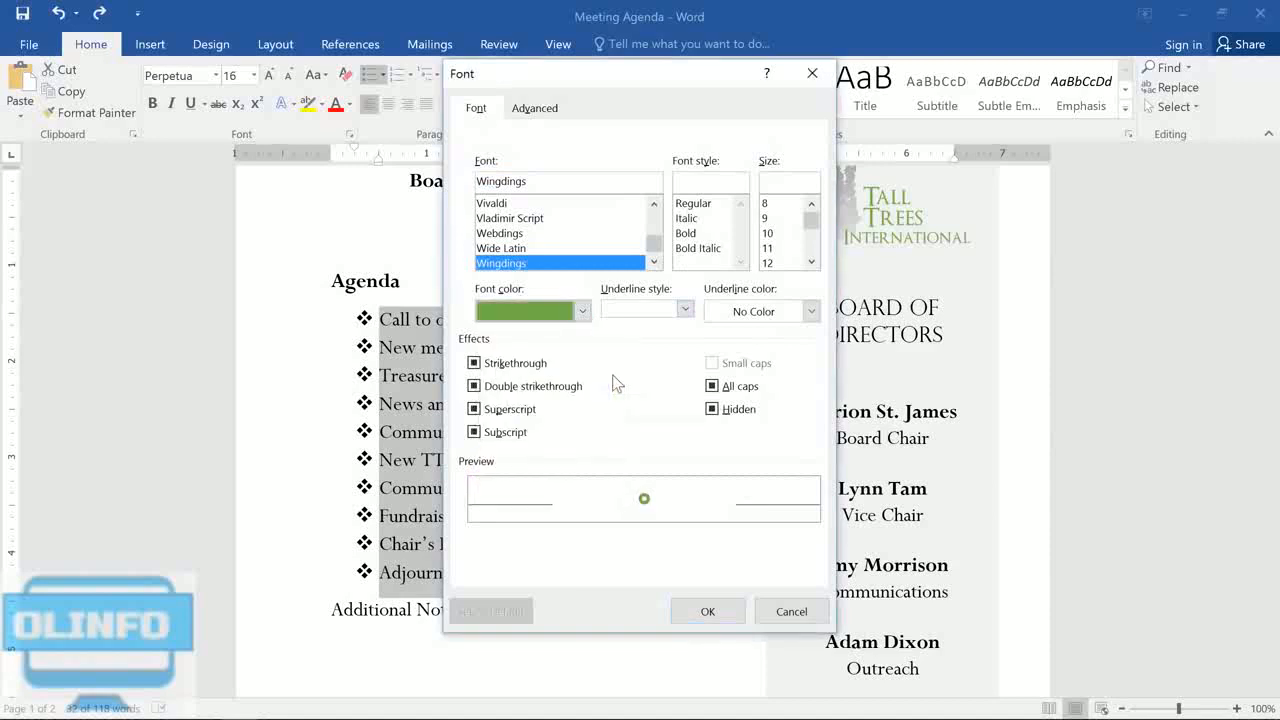
{"action": "left_click", "coordinate": [706, 610]}
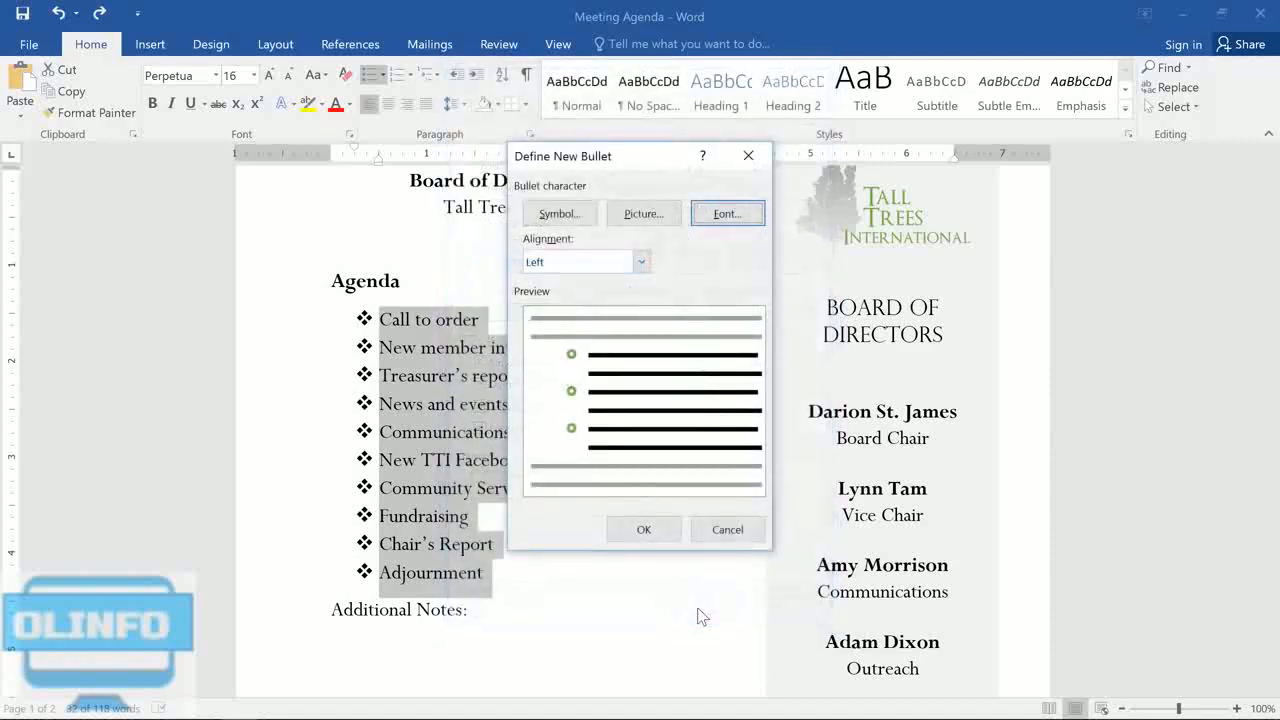
{"action": "left_click", "coordinate": [671, 527]}
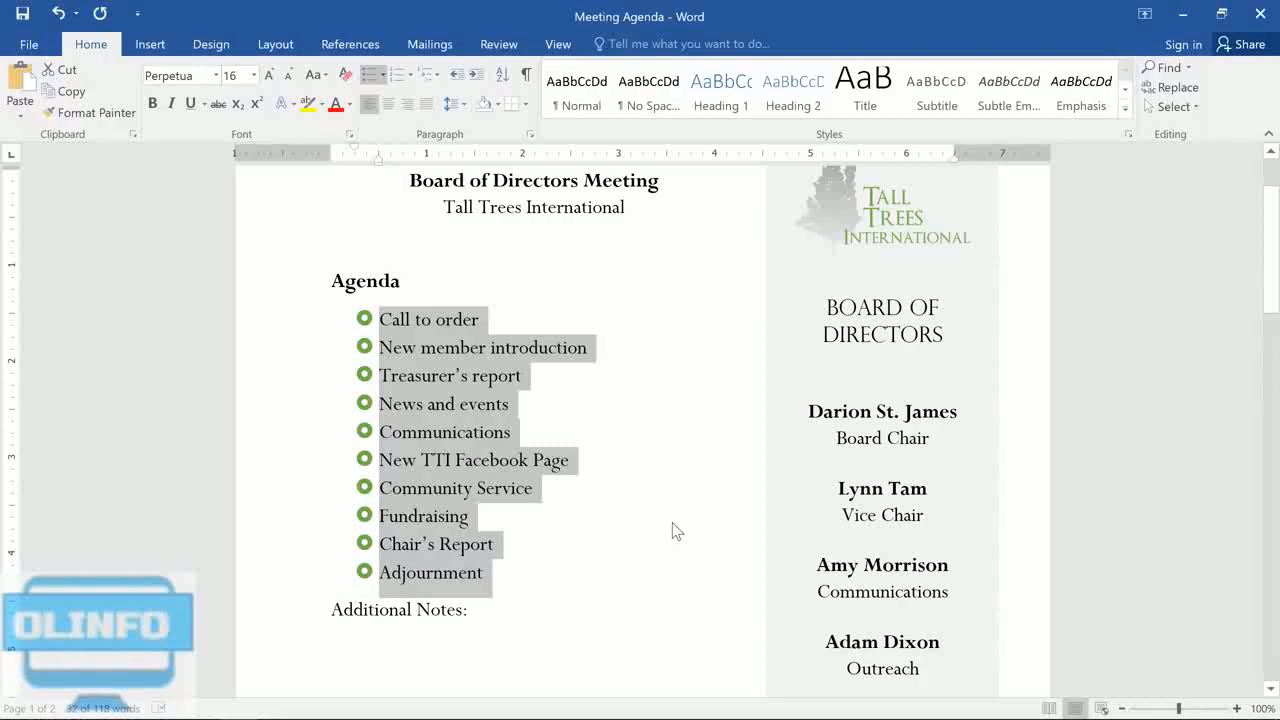
Step: Add the sub-items "Announce Chair's Retirement", "Farewell dinner" and "Oak Park Dedication" one level below "News and events"
{"action": "left_click", "coordinate": [530, 413]}
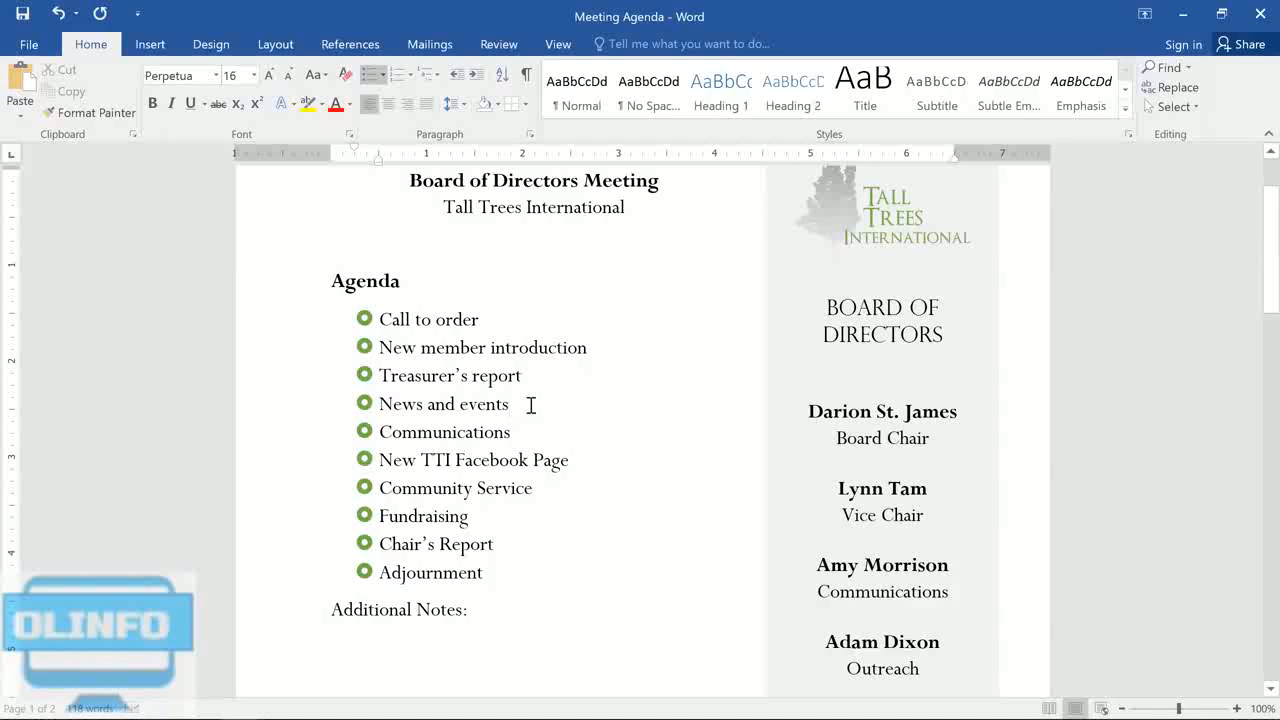
{"action": "key", "text": "Return"}
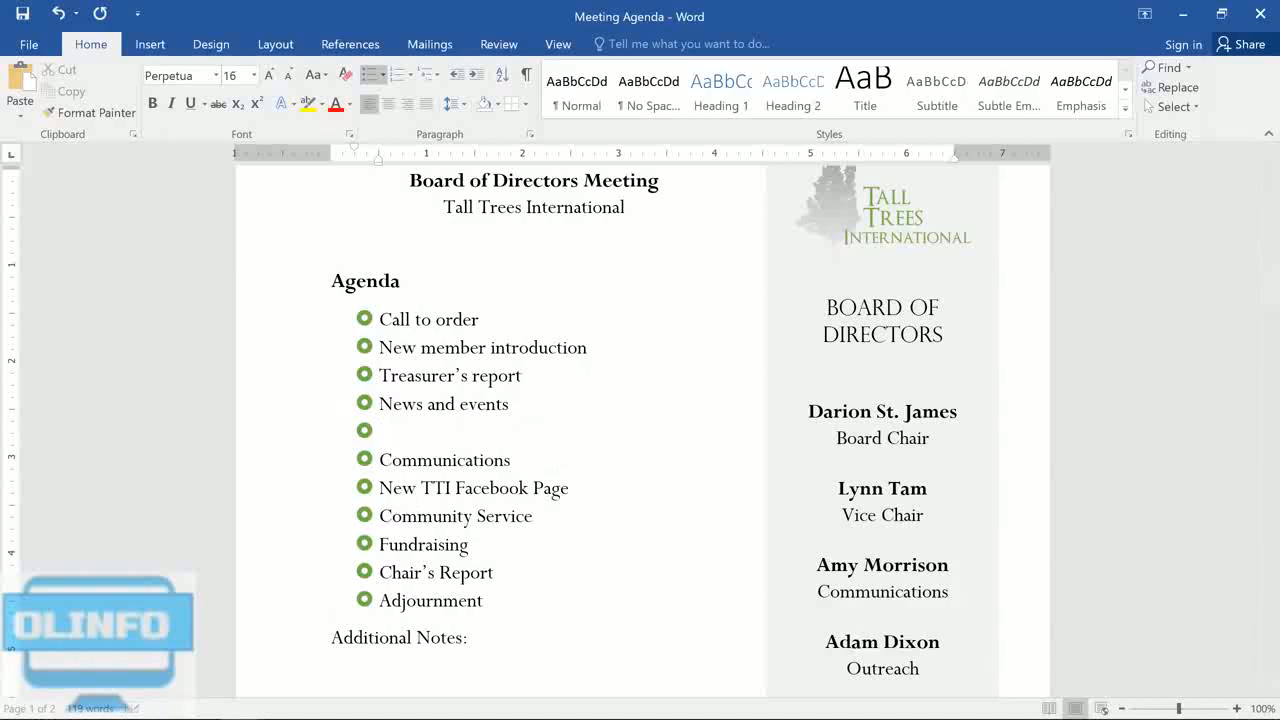
{"action": "key", "text": "Tab"}
{"action": "type", "text": "Ah"}
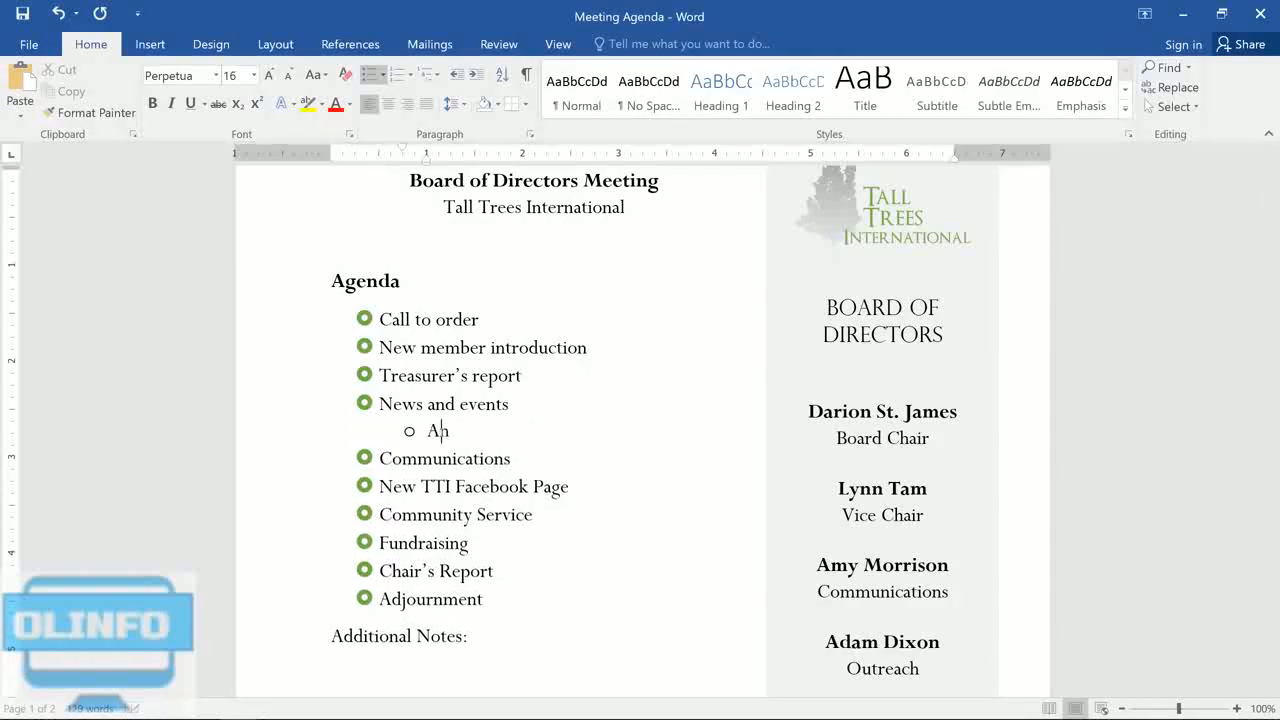
{"action": "type", "text": "nounce Chair's Retirement"}
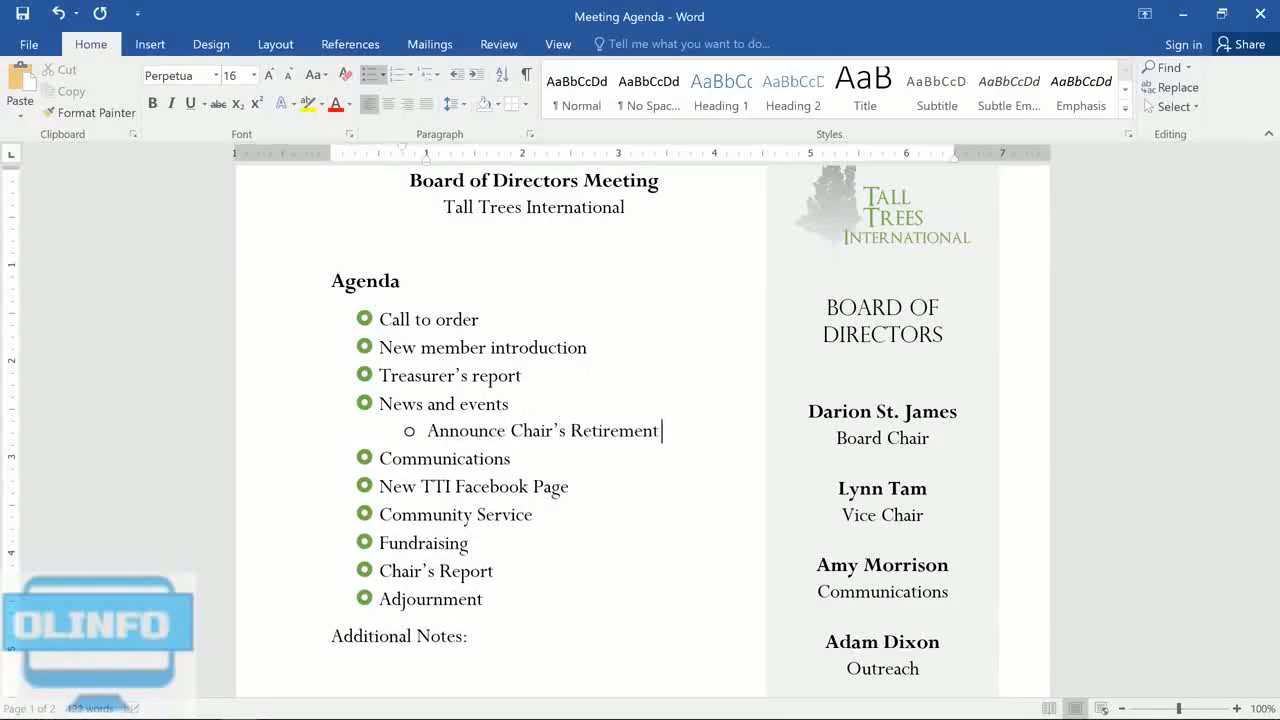
{"action": "key", "text": "Return"}
{"action": "type", "text": "Farewell dinner"}
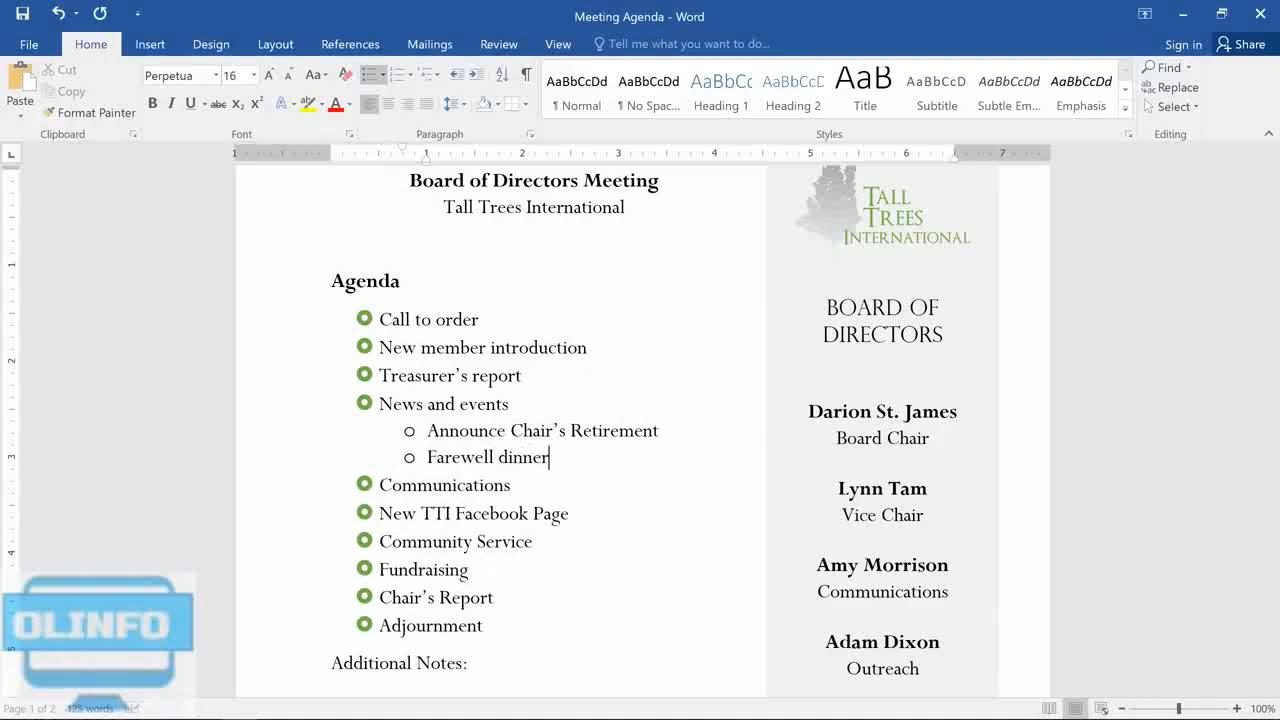
{"action": "key", "text": "Return"}
{"action": "type", "text": "Oak Park Dedication"}
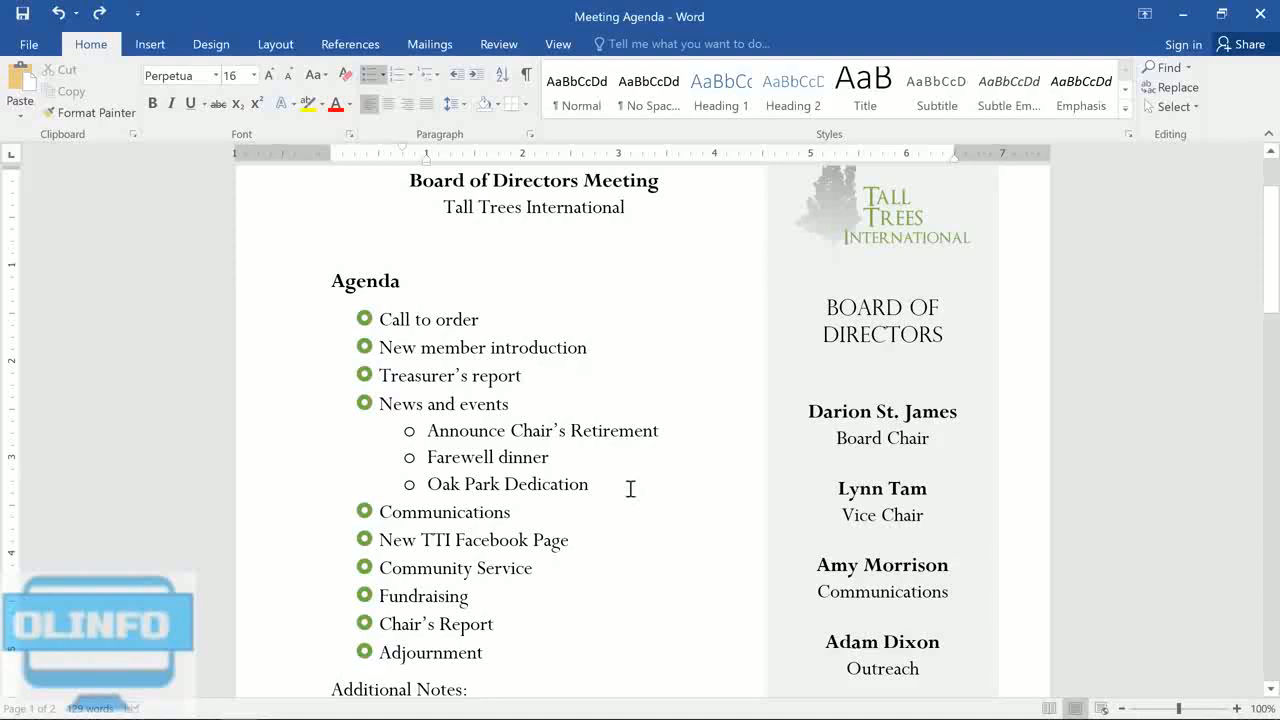
Step: Demote "Farewell dinner" three levels and bring it back up two, nesting it directly under "Announce Chair's Retirement"
{"action": "left_click", "coordinate": [426, 460]}
{"action": "key", "text": "Tab"}
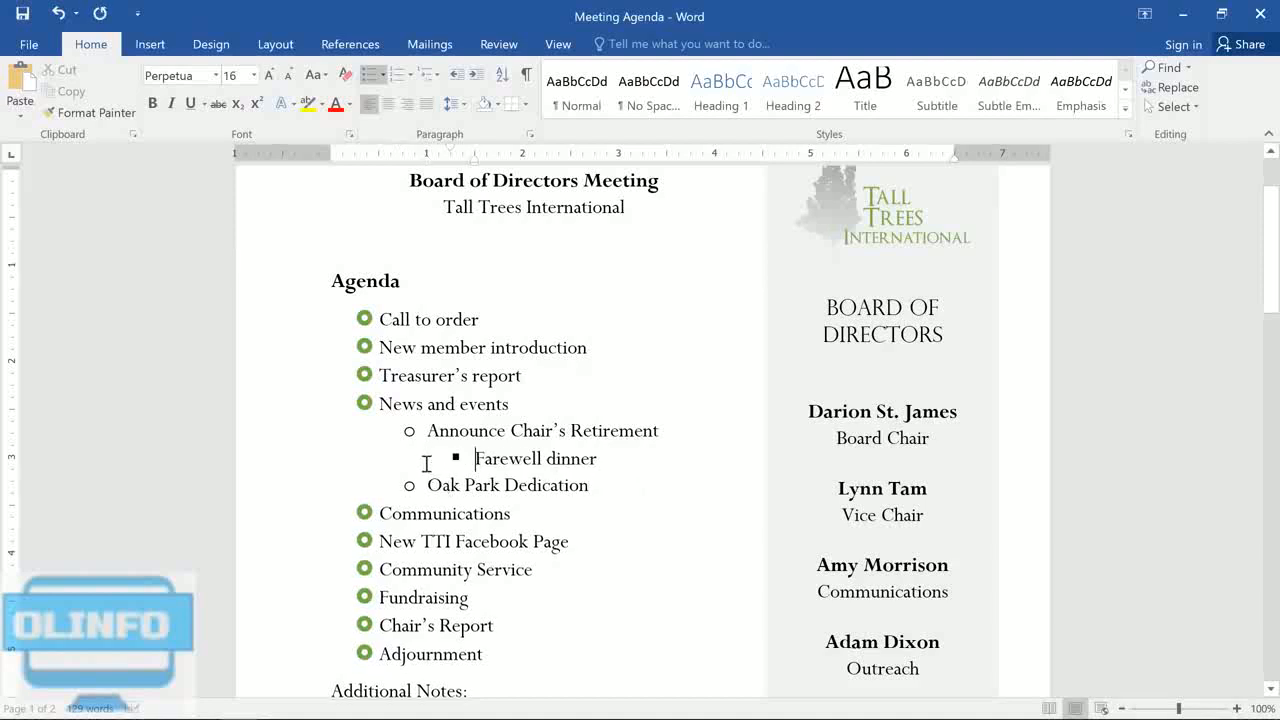
{"action": "key", "text": "Tab"}
{"action": "key", "text": "Tab"}
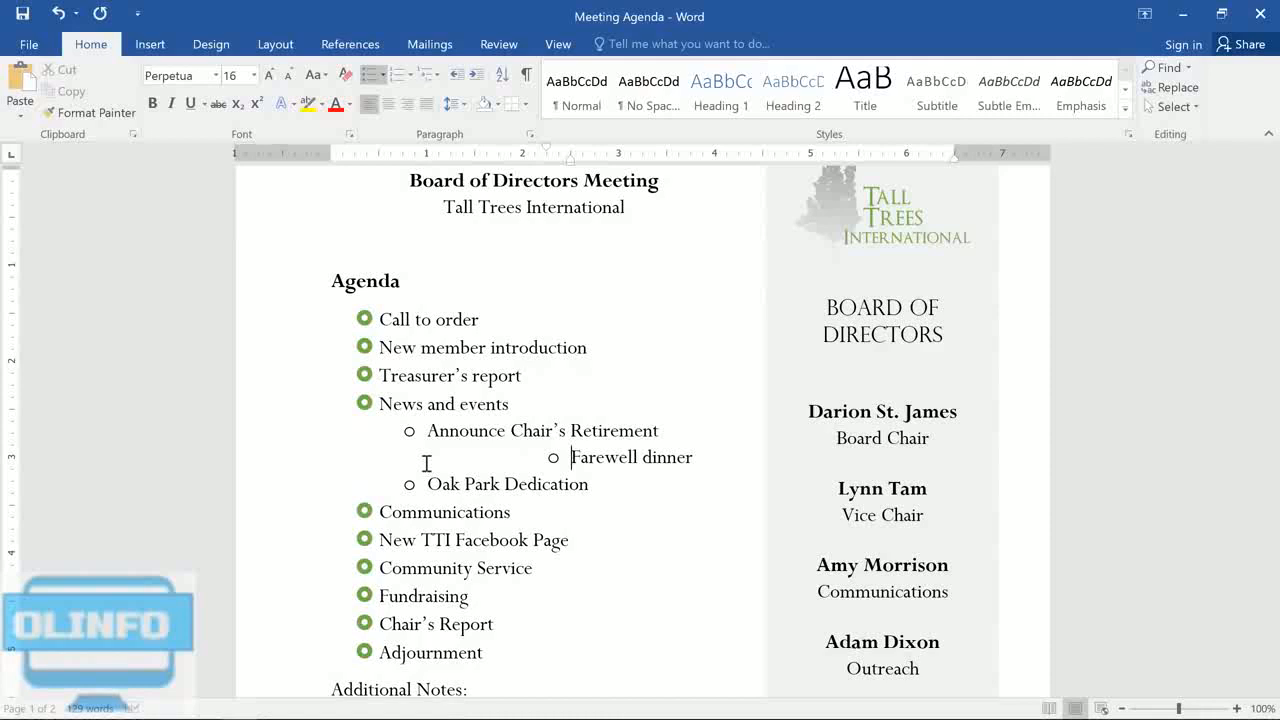
{"action": "key", "text": "shift+Tab"}
{"action": "key", "text": "shift+Tab"}
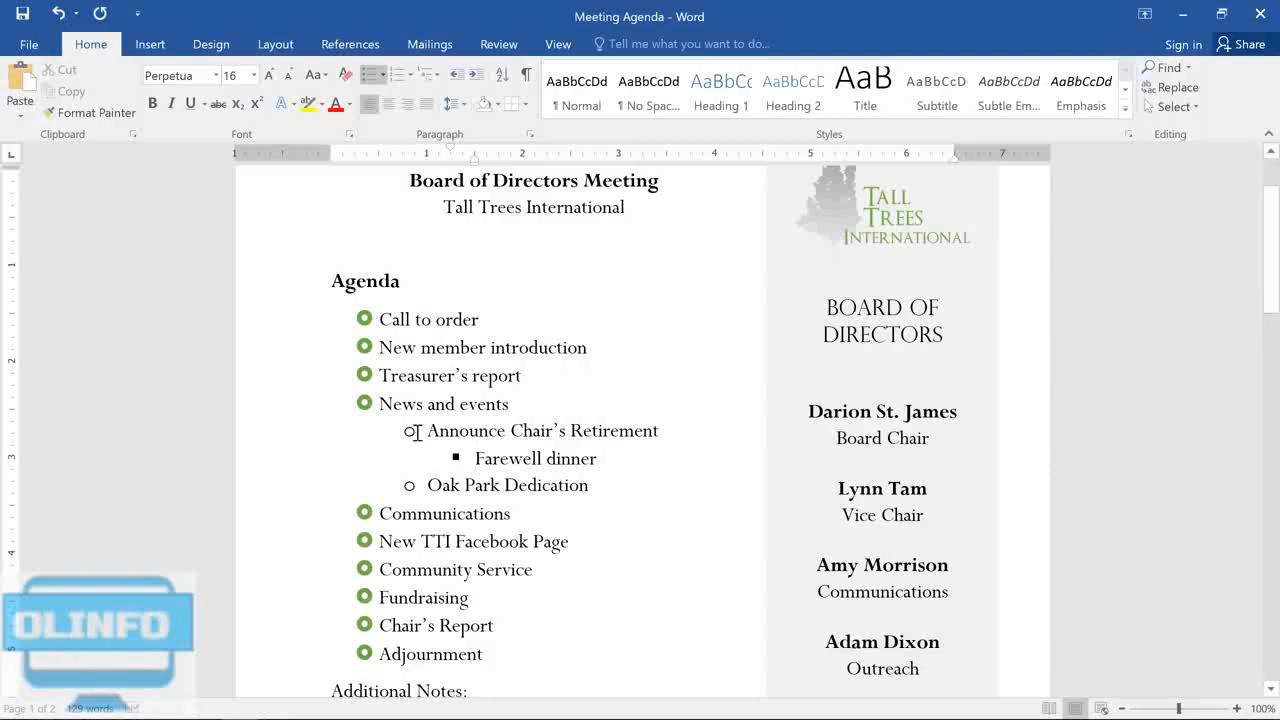
Step: Change the second-level bullets under "News and events" to the four-diamond style
{"action": "left_click", "coordinate": [416, 432]}
{"action": "left_click", "coordinate": [382, 75]}
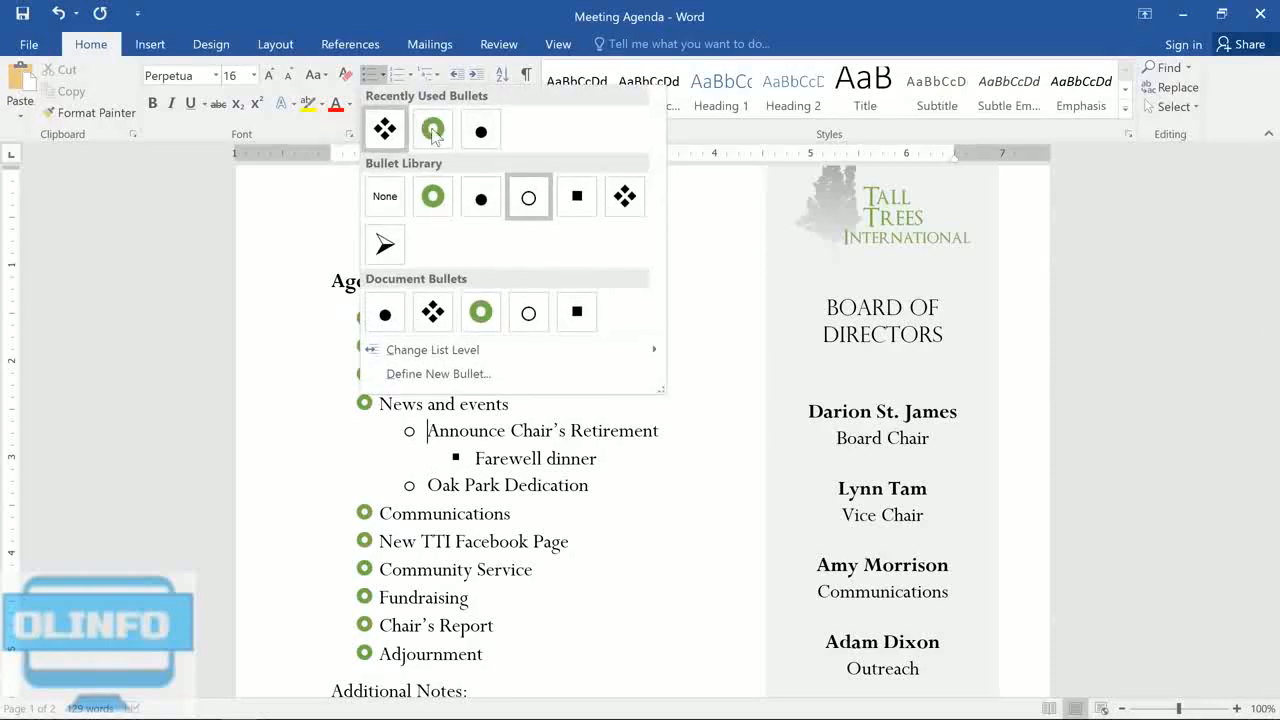
{"action": "left_click", "coordinate": [626, 198]}
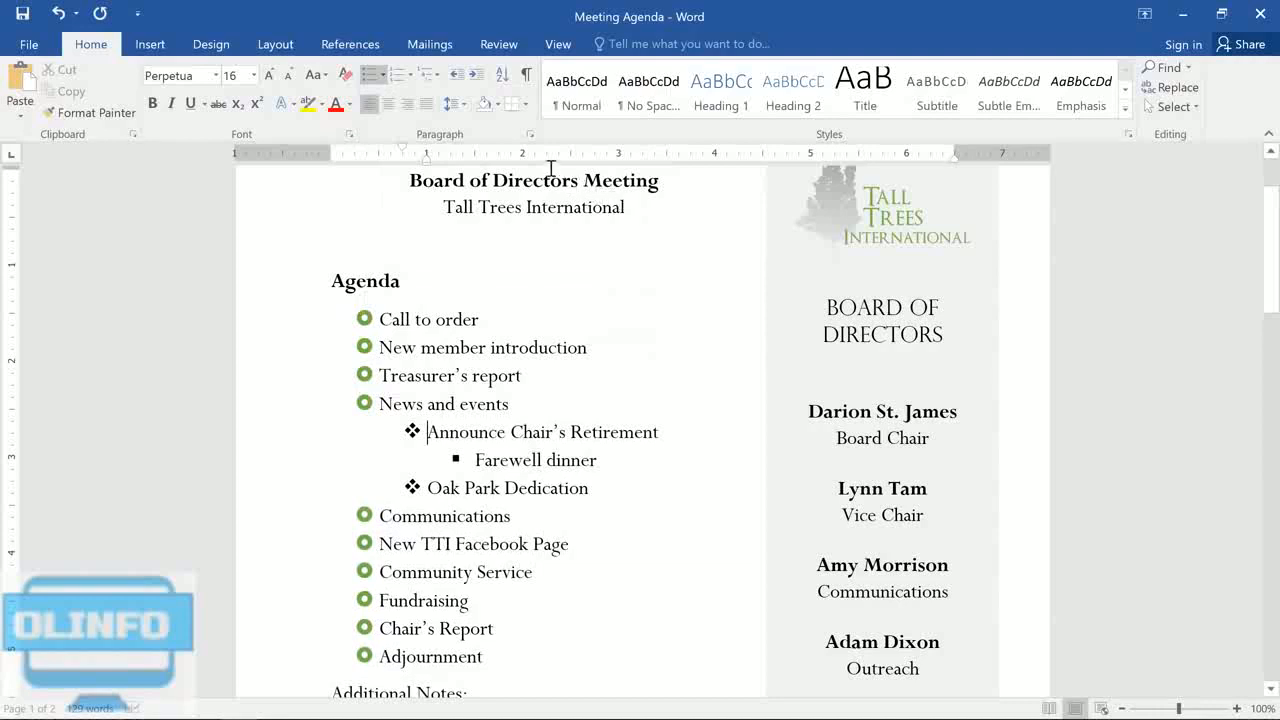
Step: Convert the agenda list to the multilevel numbering style 1), a), i)
{"action": "left_click", "coordinate": [437, 80]}
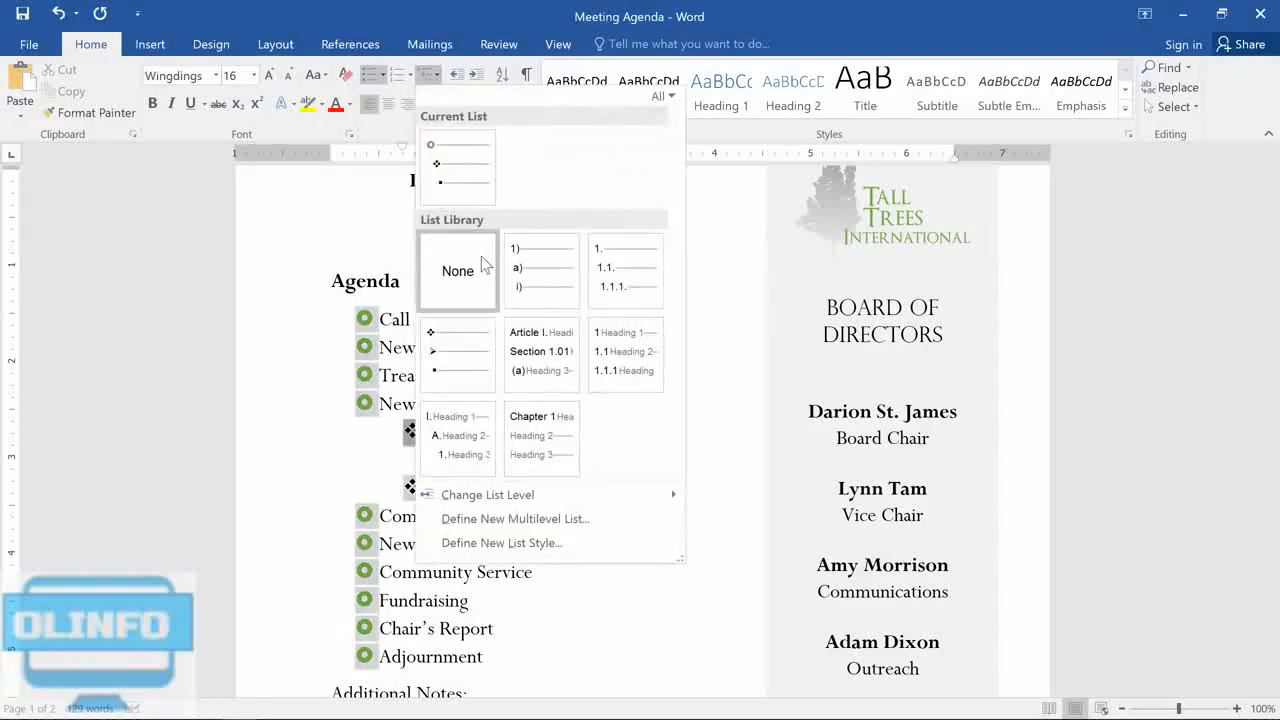
{"action": "mouse_move", "coordinate": [492, 453]}
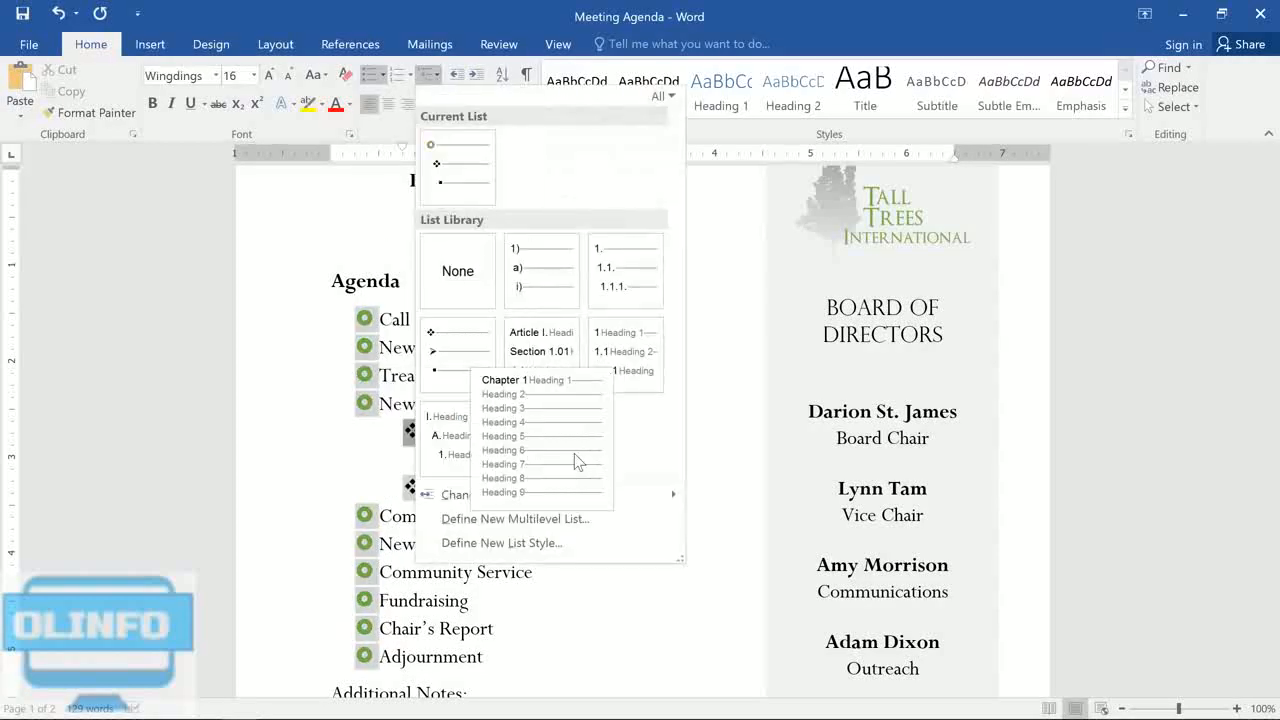
{"action": "left_click", "coordinate": [537, 254]}
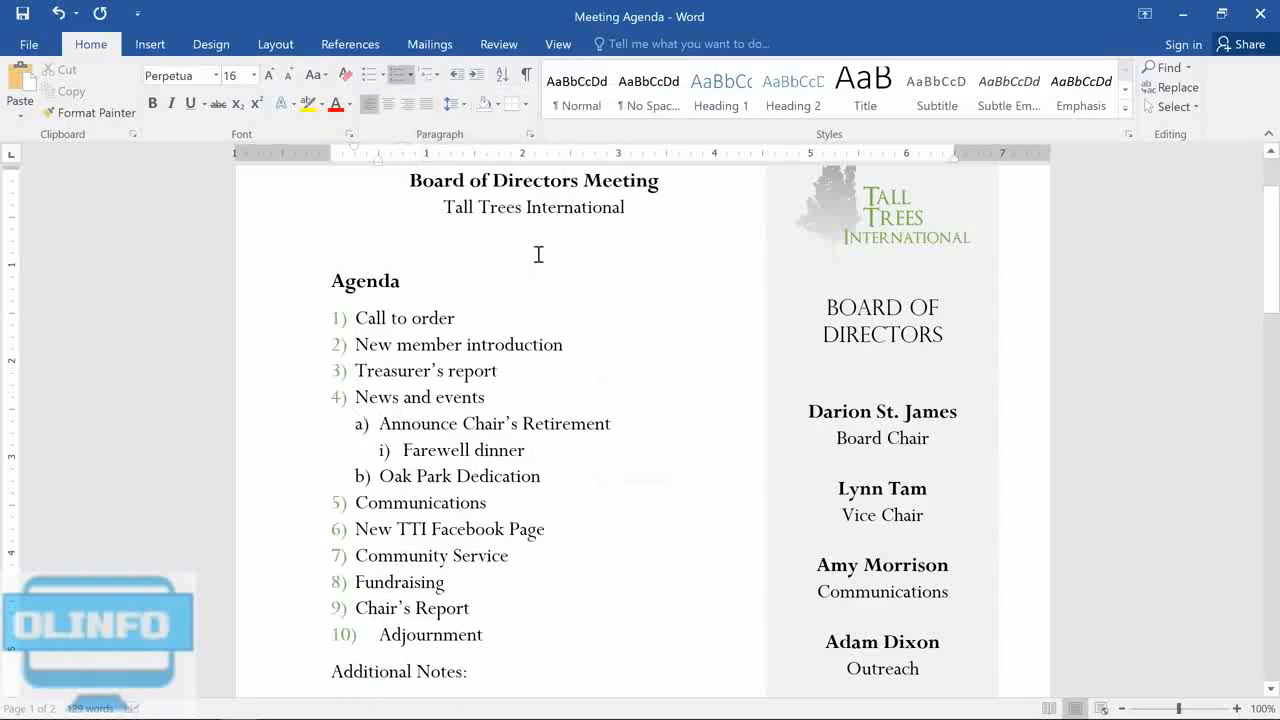